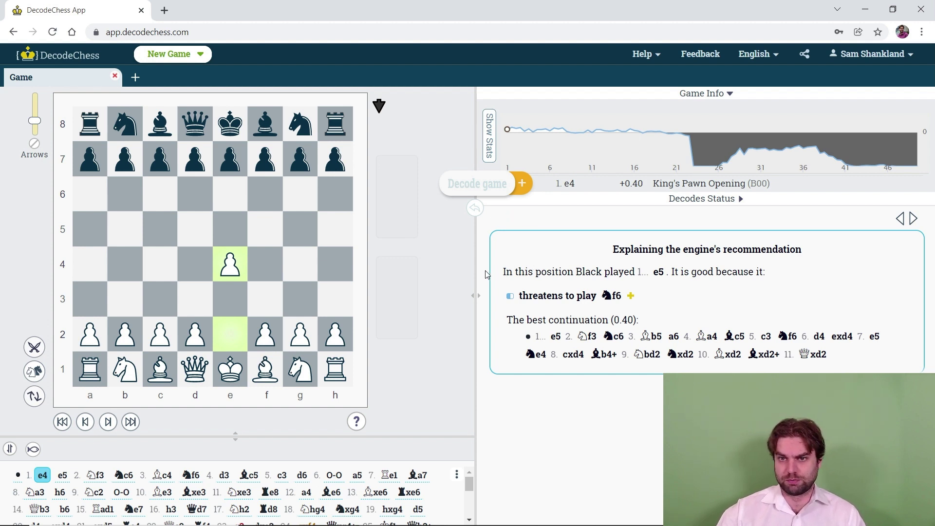
# Step through the opening from 1...e5 via 3.Bc4 and 5.c3 to 6...a5
pyautogui.click(104, 424)
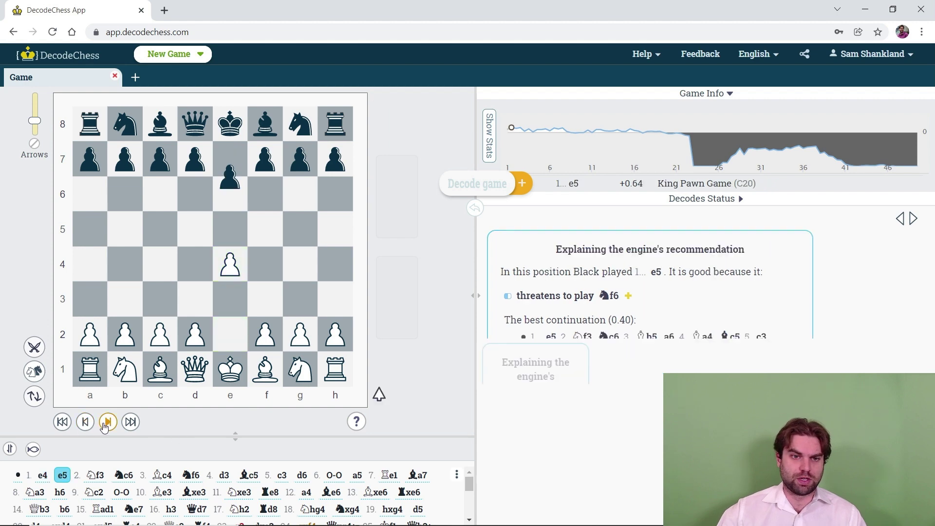
pyautogui.click(109, 423)
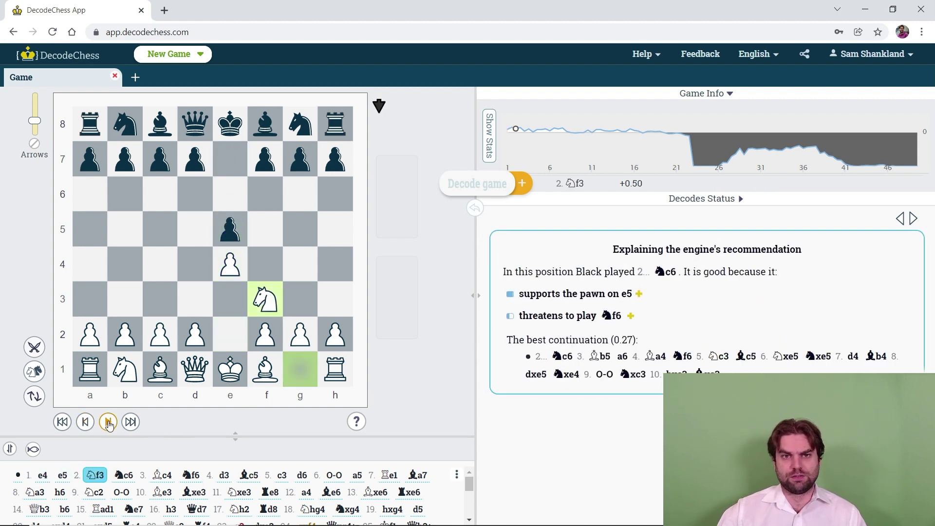
pyautogui.click(108, 422)
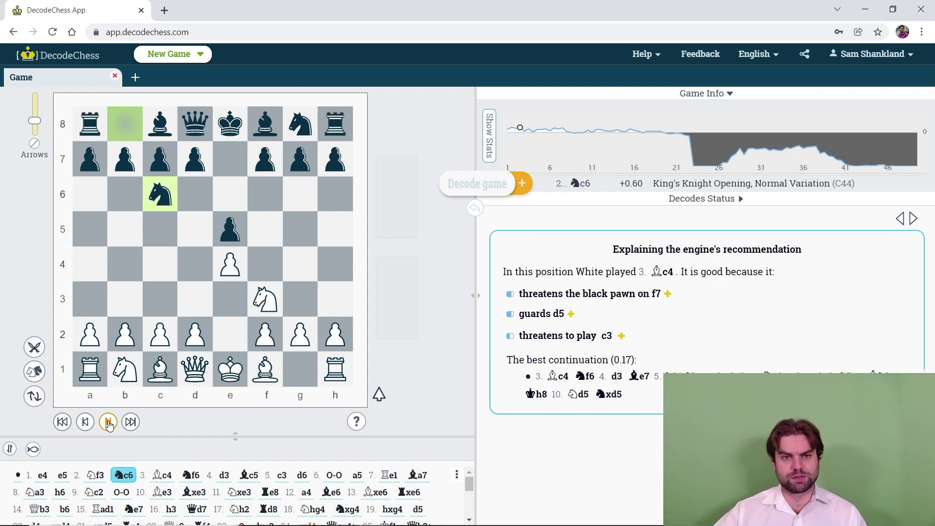
pyautogui.click(108, 423)
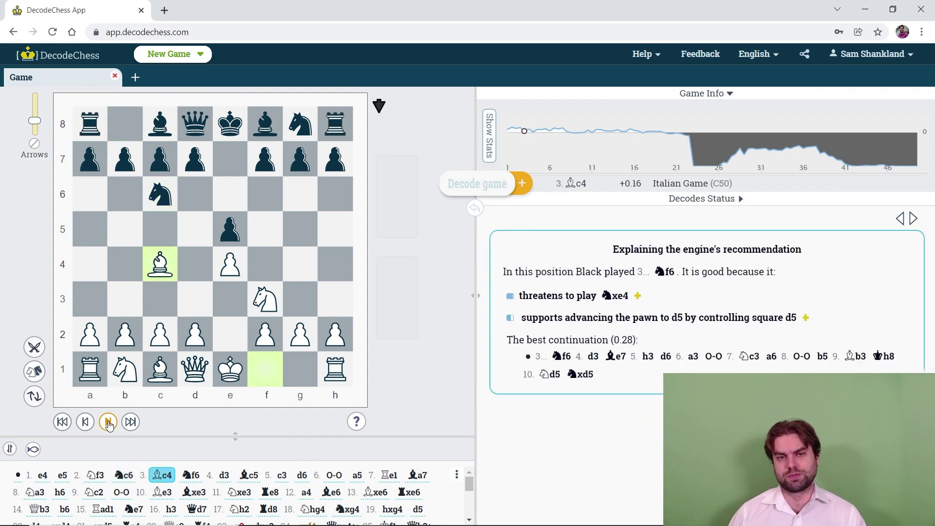
pyautogui.click(108, 422)
pyautogui.click(108, 422)
pyautogui.click(108, 422)
pyautogui.click(112, 423)
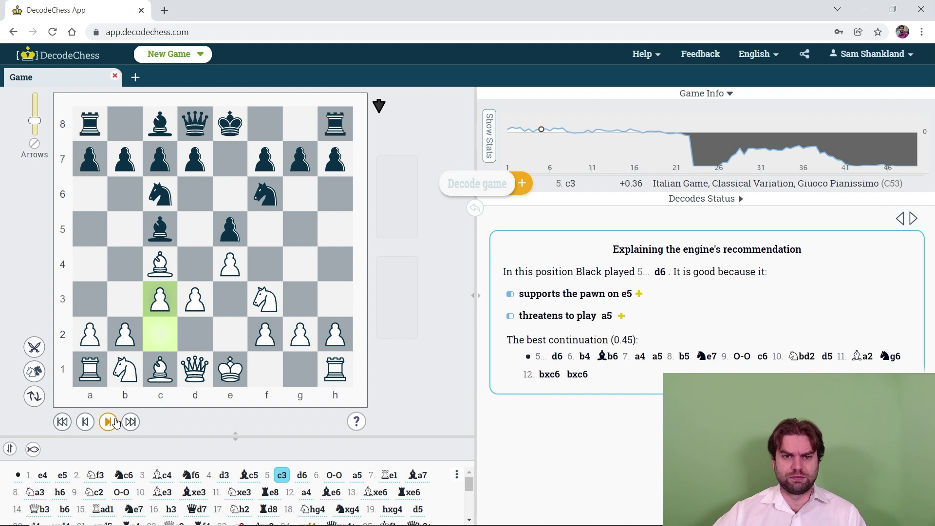
pyautogui.click(112, 423)
pyautogui.click(112, 422)
pyautogui.click(112, 422)
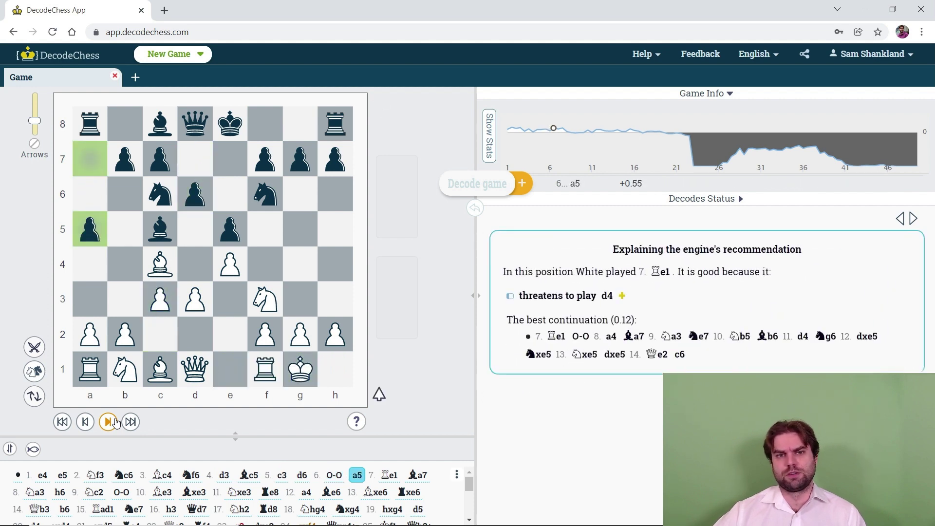
# Advance through 7.Re1 and 7...Ba7 to 8.Na3, expanding why 8...h6 prevents Bg5
pyautogui.click(115, 422)
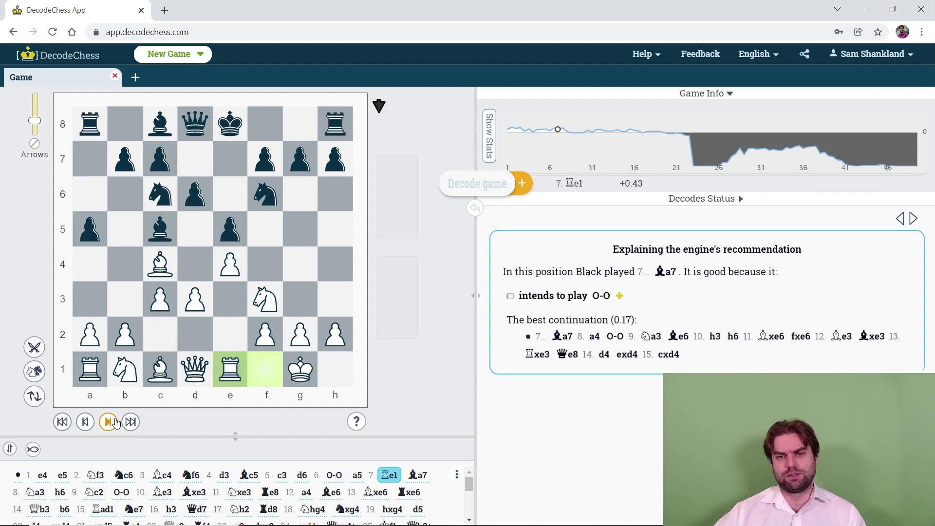
pyautogui.click(80, 424)
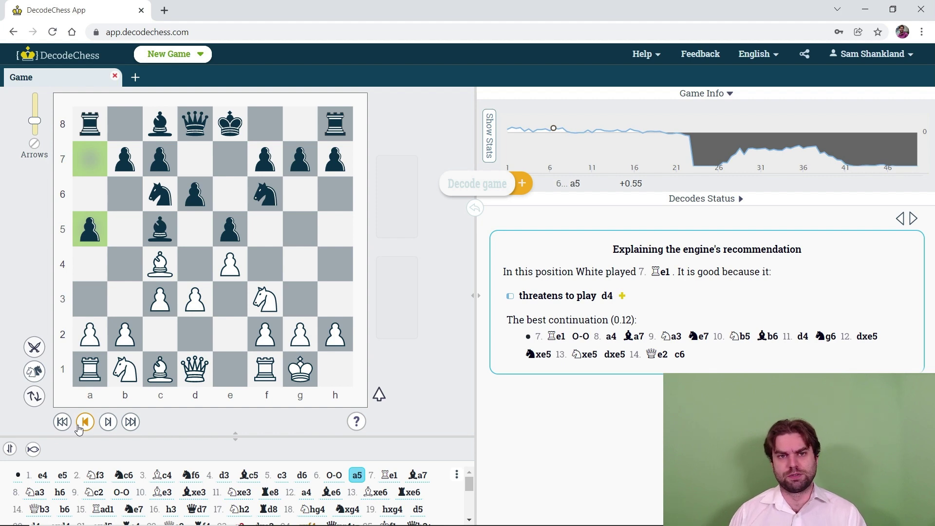
pyautogui.click(108, 423)
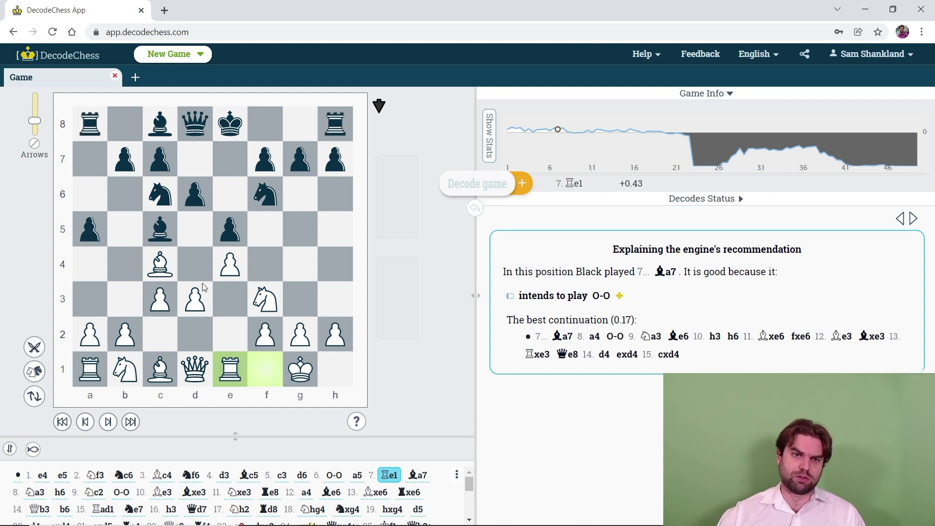
pyautogui.click(106, 432)
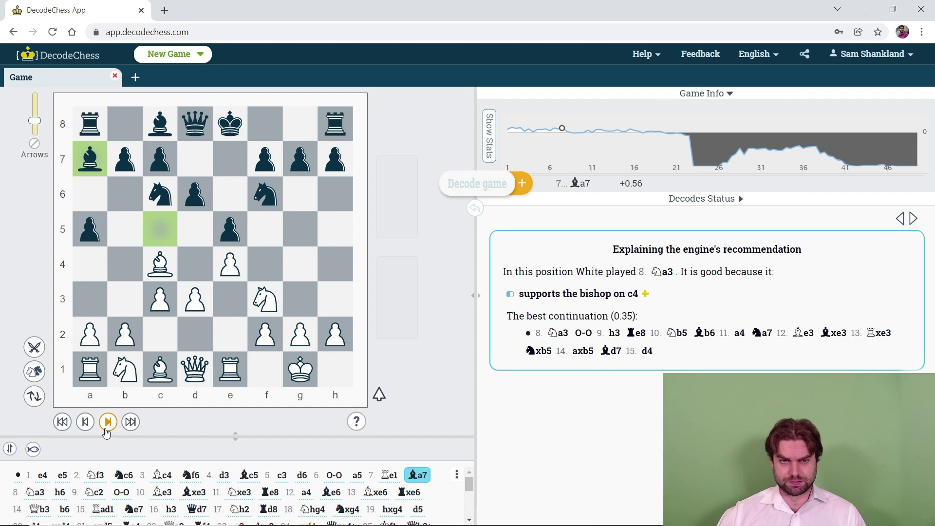
pyautogui.click(107, 432)
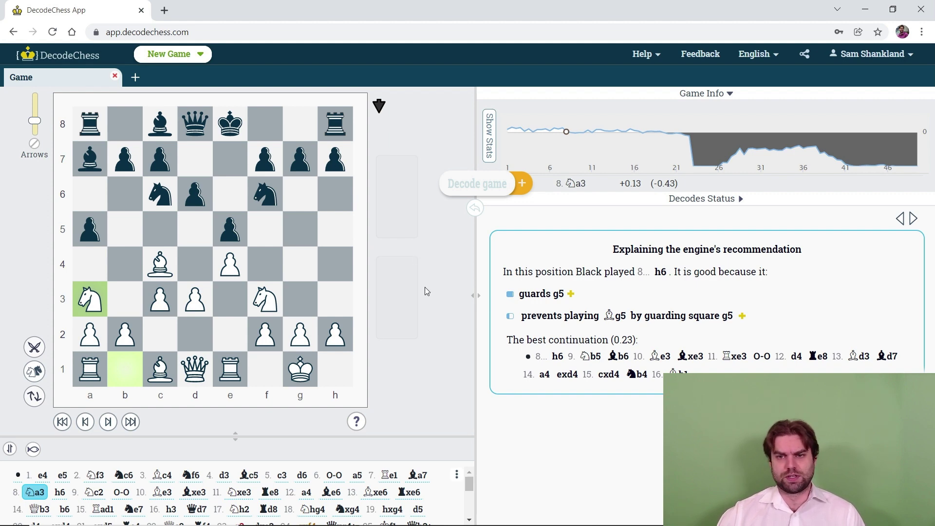
pyautogui.click(741, 317)
# Show h6 from the explanation, return to the main game at 8...h6, and try 9.Nb5
pyautogui.click(557, 340)
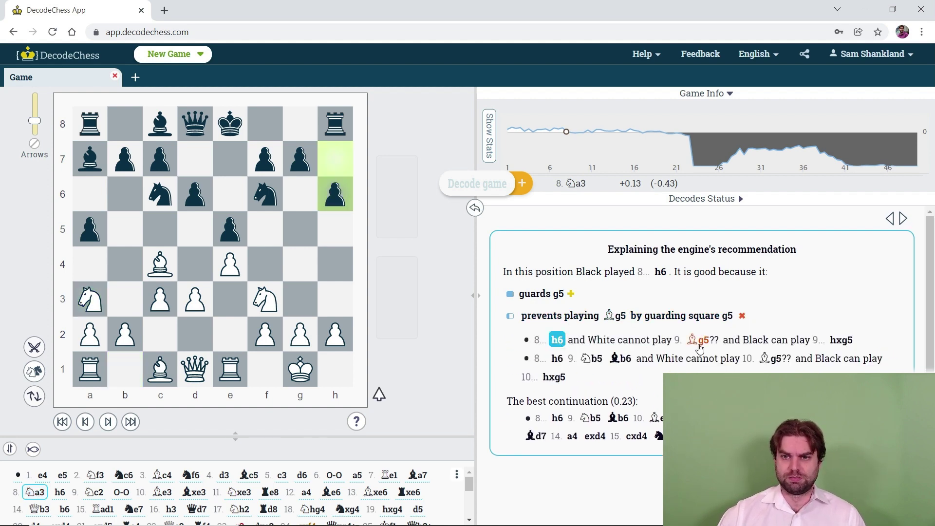
pyautogui.click(85, 421)
pyautogui.click(107, 422)
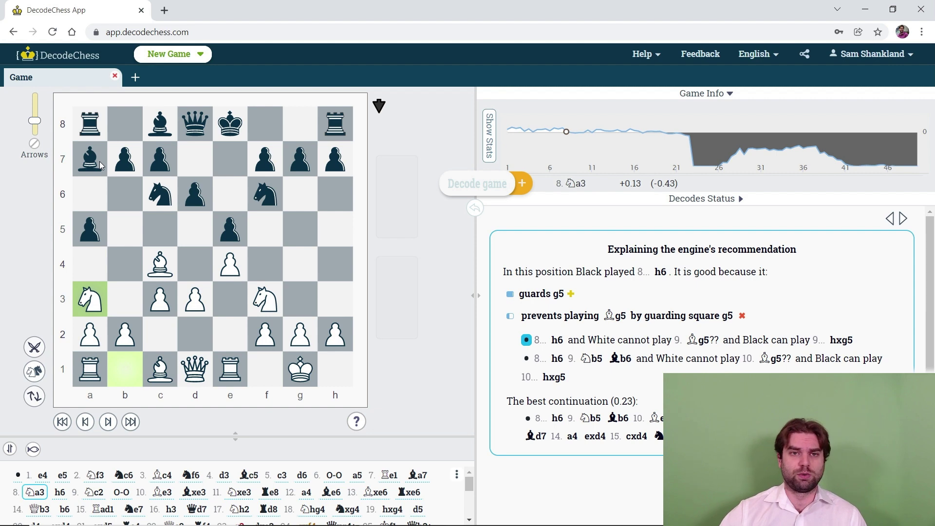
pyautogui.click(108, 422)
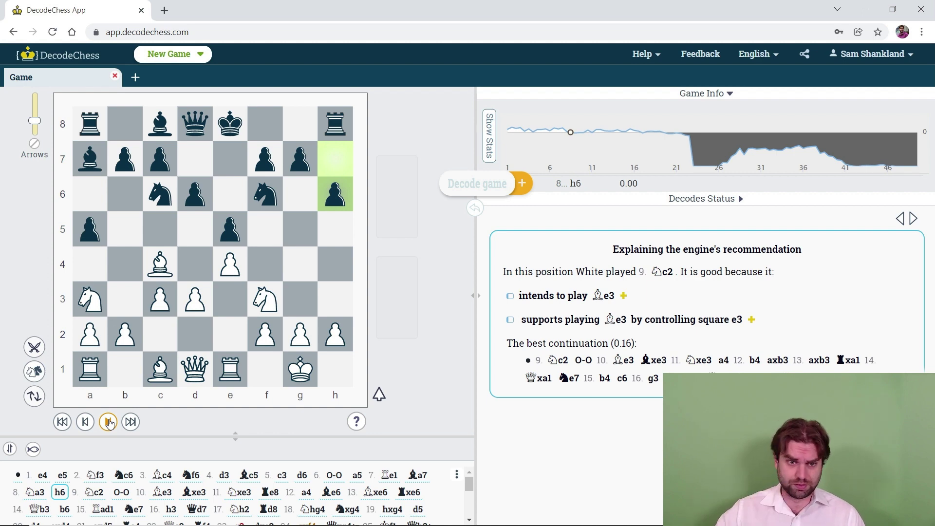
pyautogui.moveTo(89, 299); pyautogui.dragTo(130, 238)
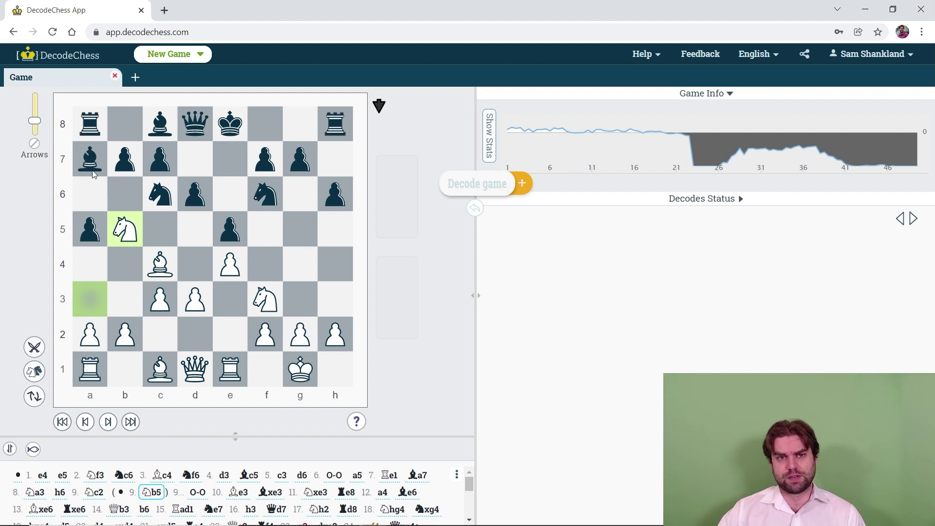
# Extend the sideline with 9...Bb6 10.Be3 Bxe3 11.Rxe3, then return to the main line at 8...h6
pyautogui.moveTo(94, 164); pyautogui.dragTo(124, 193)
pyautogui.moveTo(160, 369); pyautogui.dragTo(230, 299)
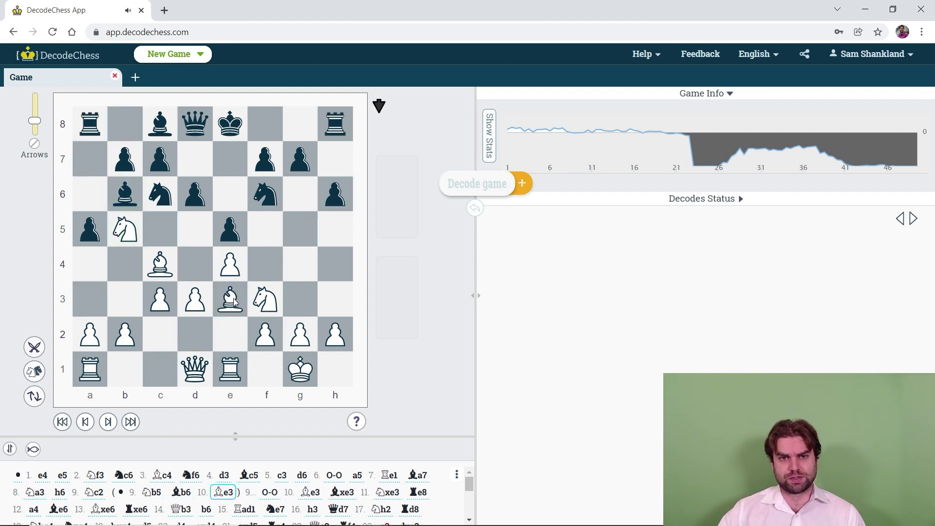
pyautogui.moveTo(125, 194); pyautogui.dragTo(230, 299)
pyautogui.moveTo(230, 369); pyautogui.dragTo(234, 300)
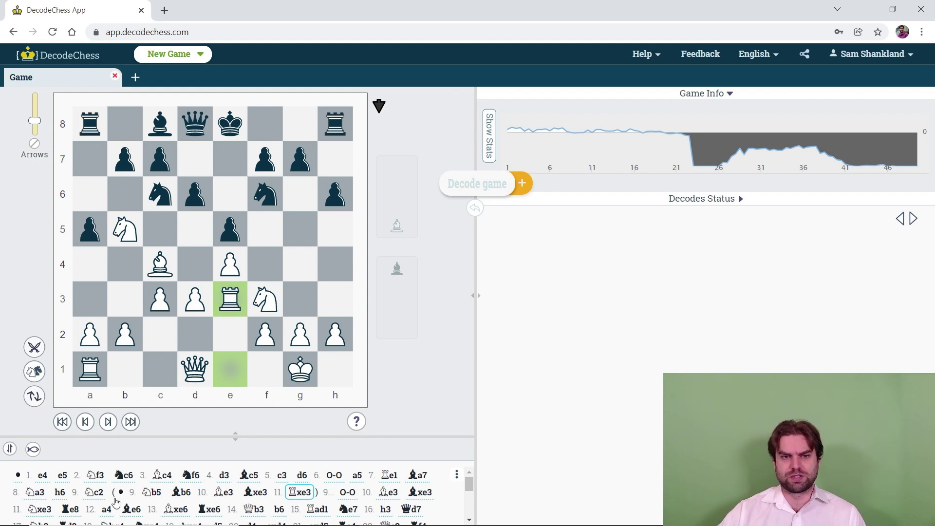
pyautogui.click(60, 493)
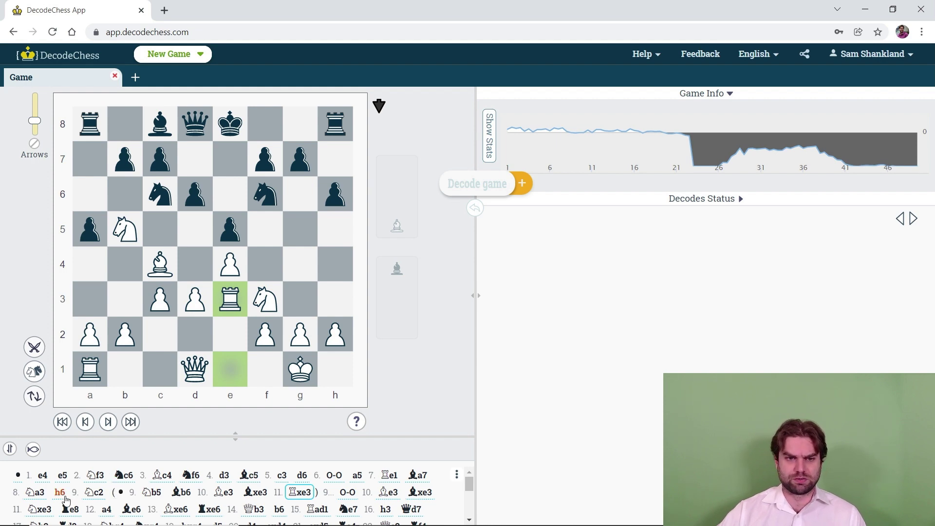
# Play the main line 9.Nc2 O-O 10.Be3 Bxe3 11.Nxe3 and expand the 'controls e6' reason
pyautogui.click(93, 493)
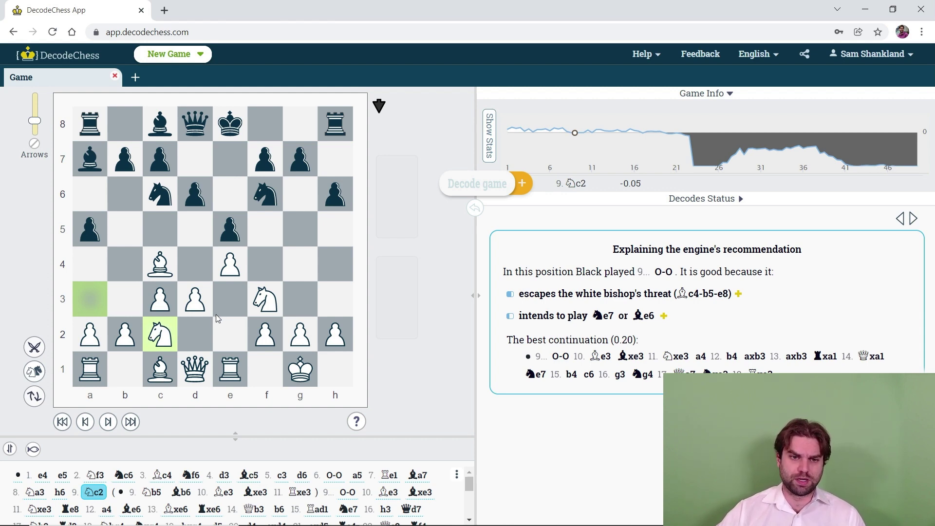
pyautogui.click(108, 422)
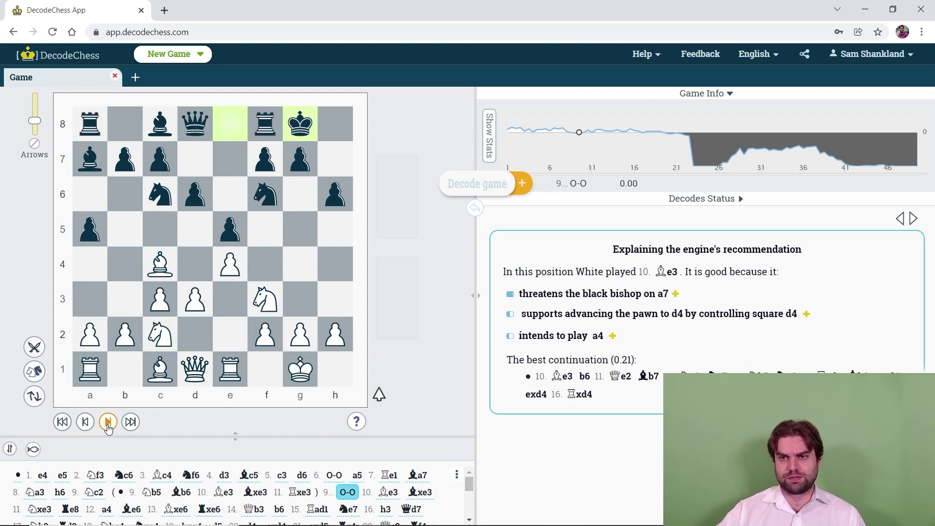
pyautogui.click(108, 423)
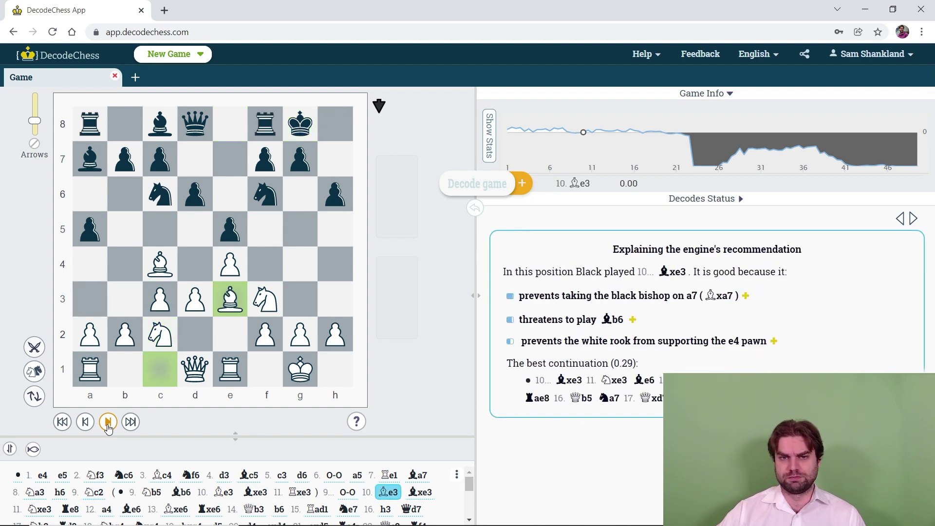
pyautogui.click(109, 423)
pyautogui.click(108, 423)
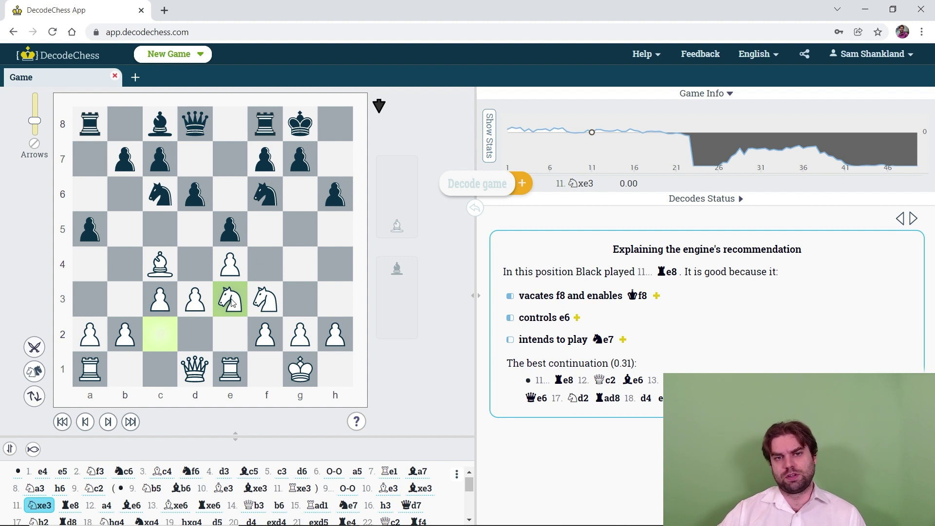
pyautogui.moveTo(229, 369); pyautogui.dragTo(231, 265)
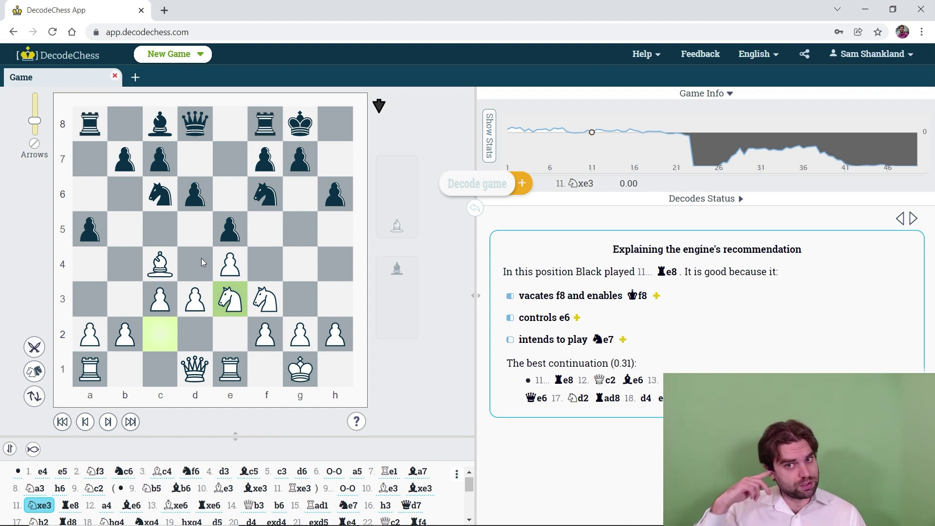
pyautogui.click(570, 321)
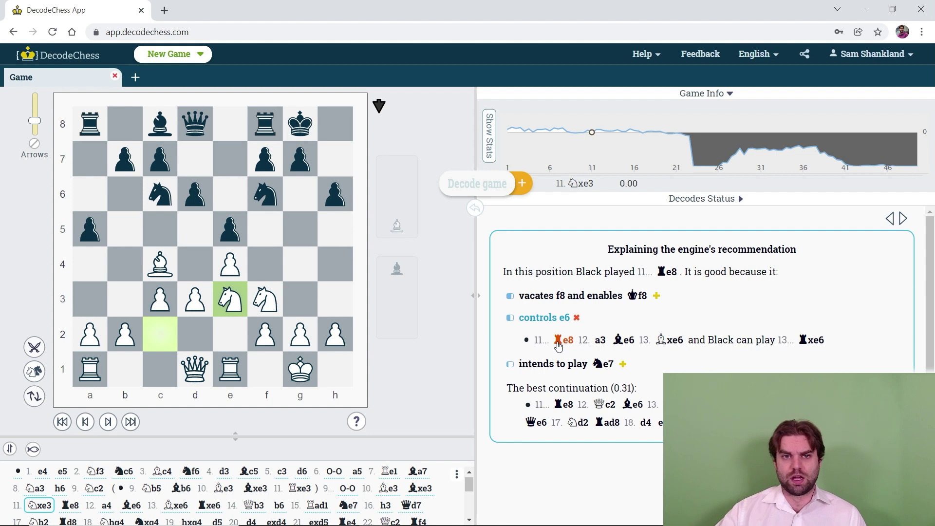
# Jump to 11...Re8 so the engine explains 12.a4 as threatening Qb3
pyautogui.click(562, 340)
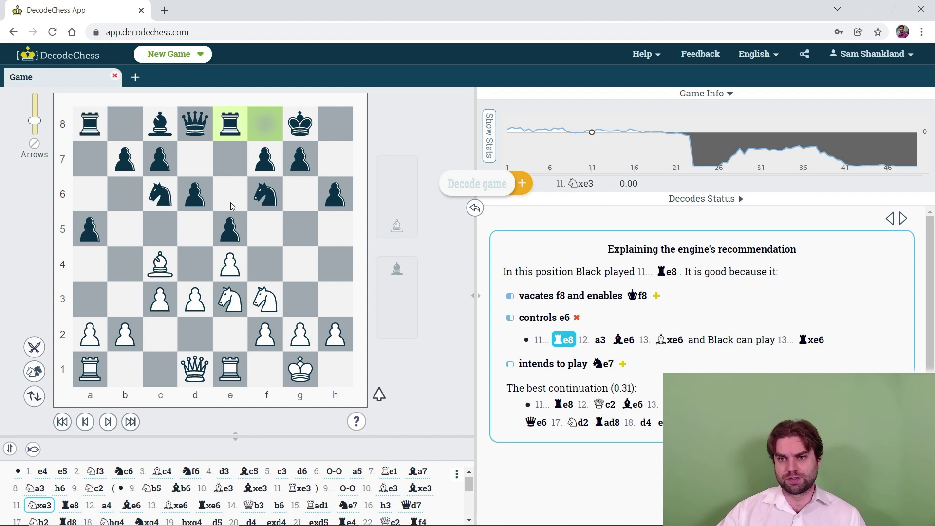
pyautogui.click(107, 422)
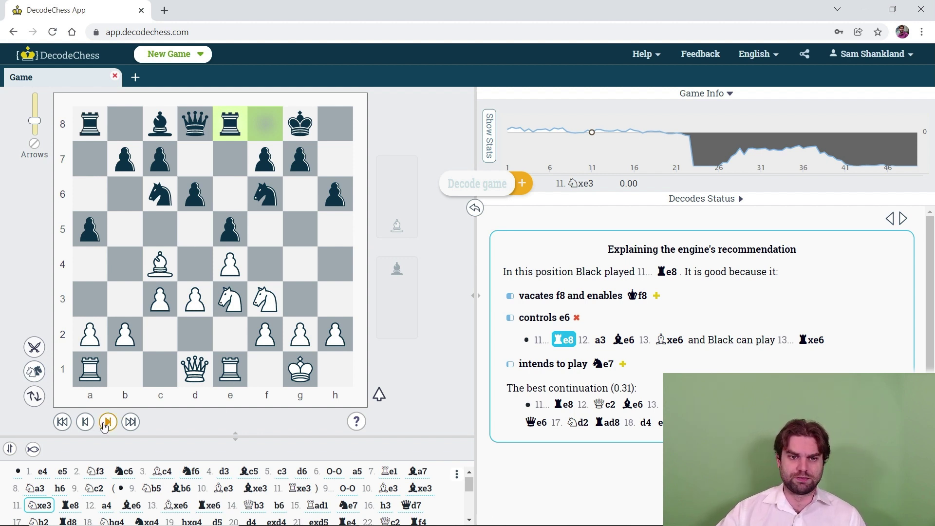
pyautogui.click(84, 422)
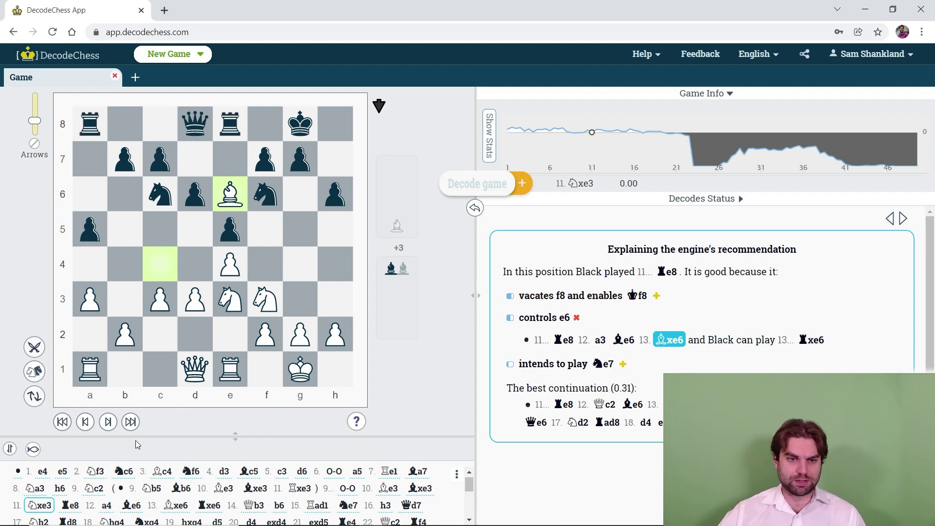
pyautogui.click(69, 508)
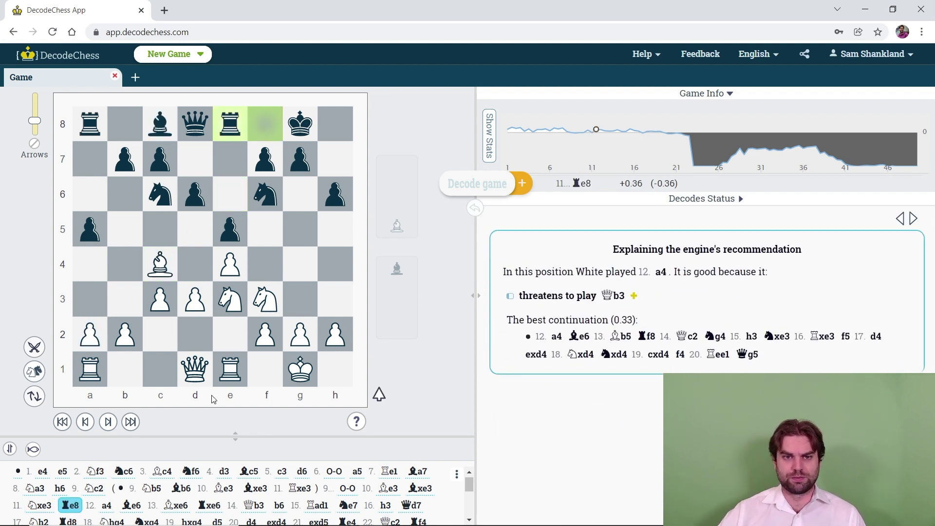
# Advance through 12.a4 Be6 13.Bxe6 Rxe6, briefly checking the Qxb7 threat line
pyautogui.click(102, 423)
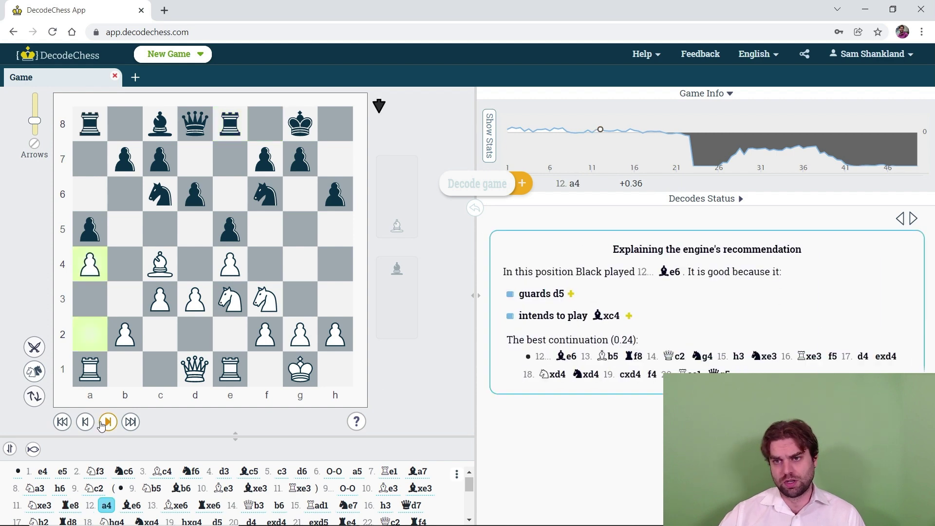
pyautogui.click(102, 423)
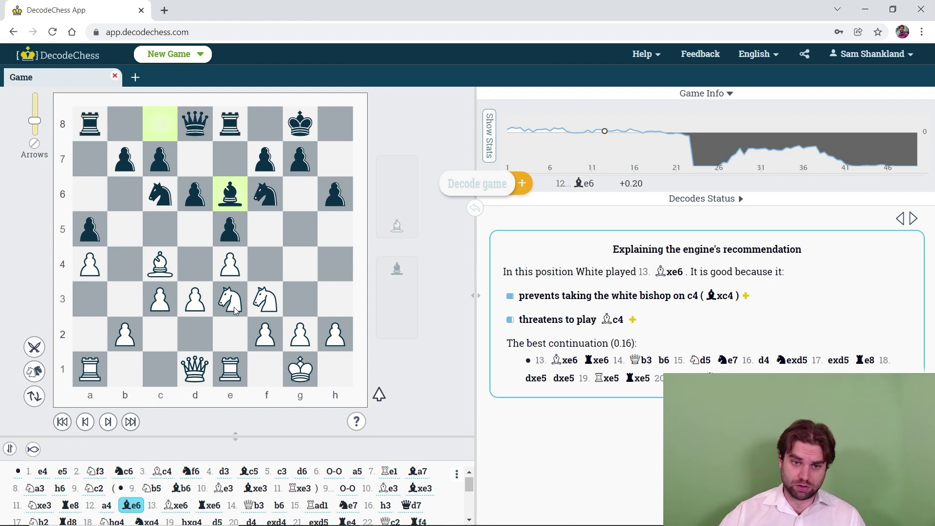
pyautogui.click(109, 423)
pyautogui.click(109, 423)
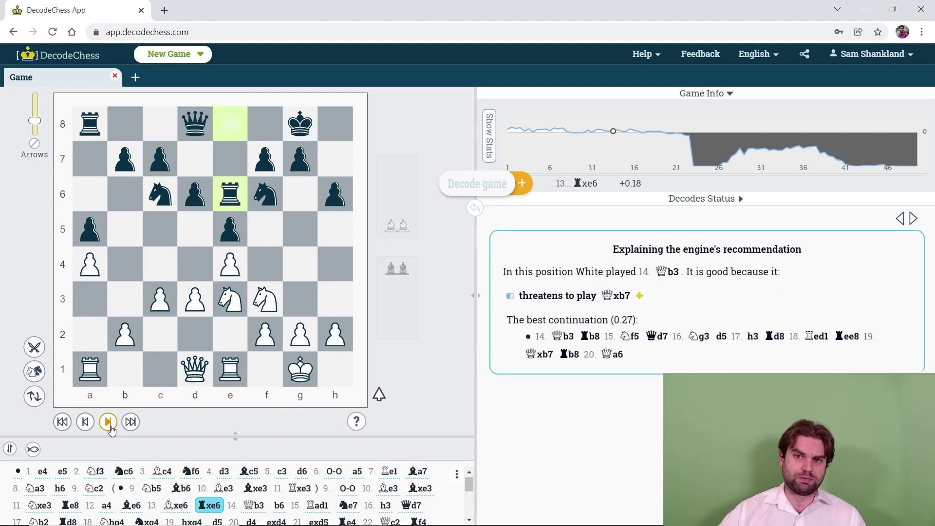
pyautogui.click(640, 298)
pyautogui.click(640, 298)
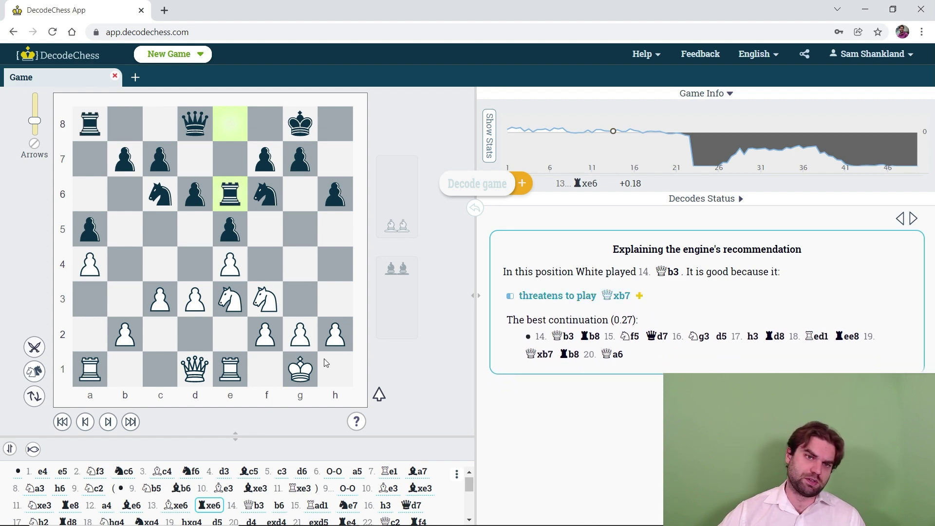
# Advance through 14.Qb3 b6 15.Rad1 Ne7 and inspect the e3 knight's target squares
pyautogui.click(109, 422)
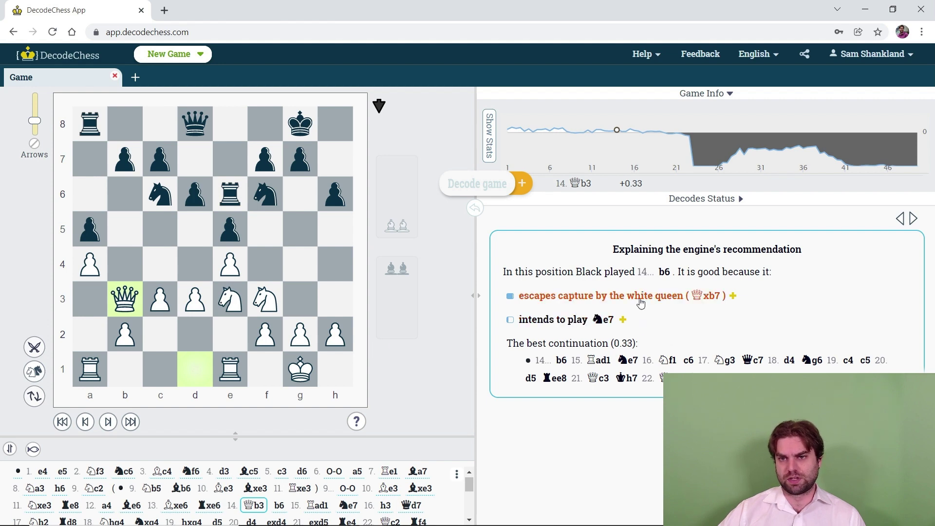
pyautogui.click(108, 422)
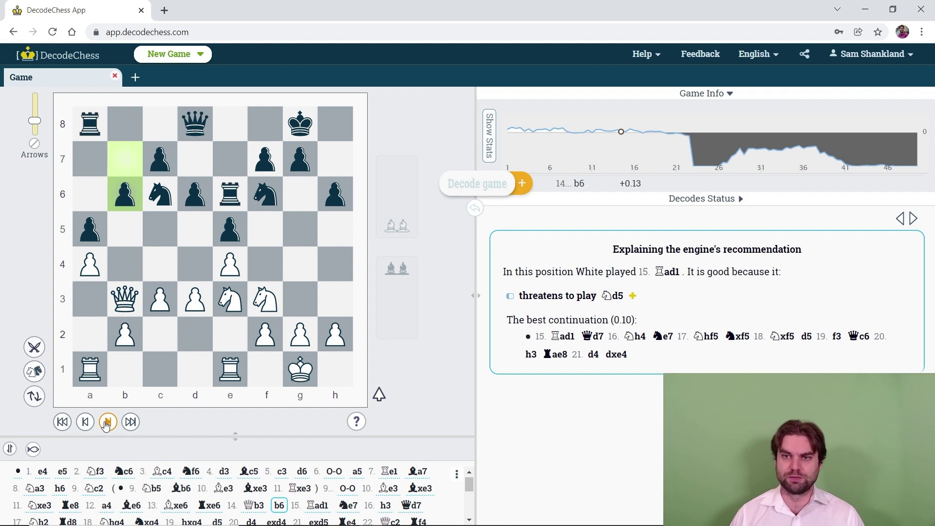
pyautogui.click(108, 423)
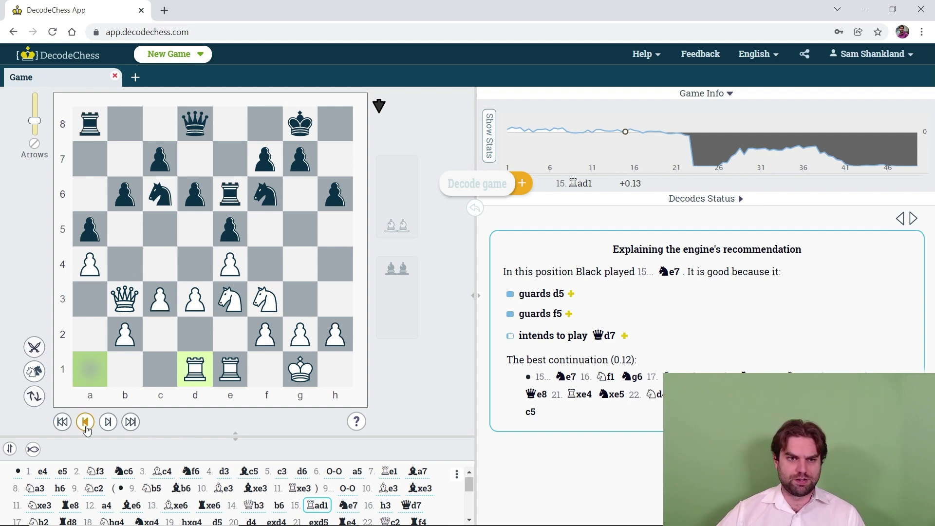
pyautogui.click(108, 422)
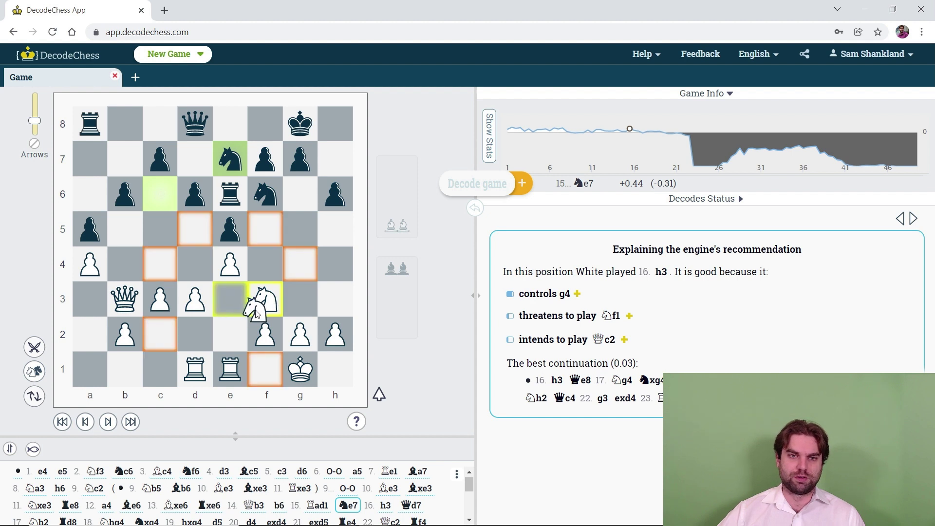
pyautogui.moveTo(231, 298); pyautogui.dragTo(303, 300)
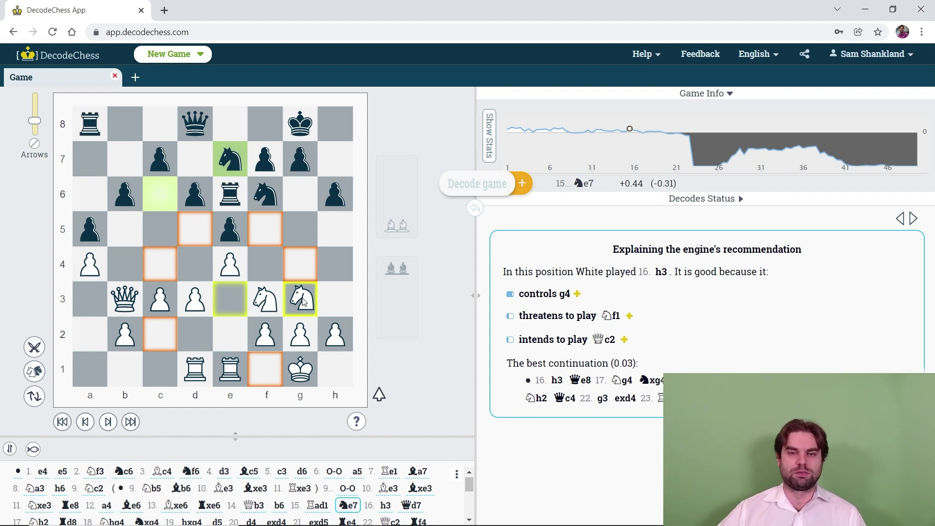
pyautogui.moveTo(303, 300); pyautogui.dragTo(229, 302)
pyautogui.click(229, 302)
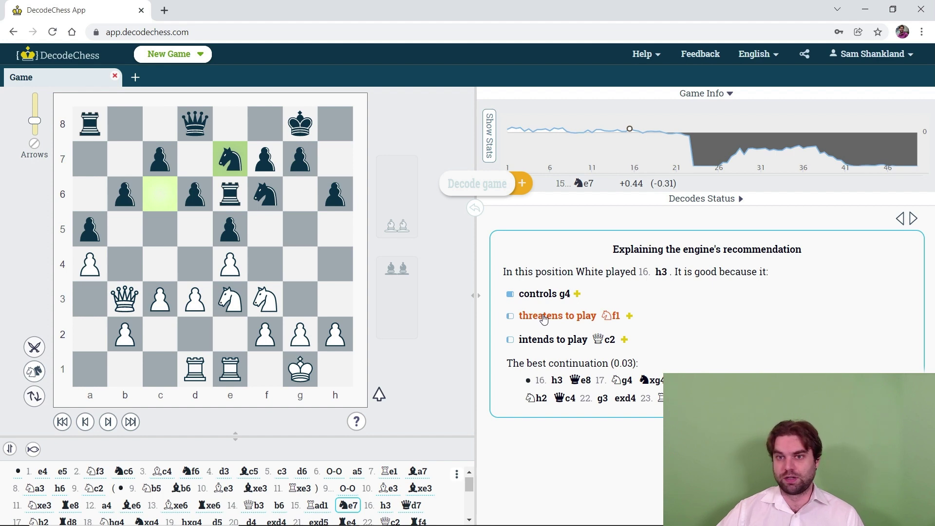
# Expand the Nf1 threat into 16.h3 … 17.Nf1 and show 16.h3 with its arrows
pyautogui.click(619, 317)
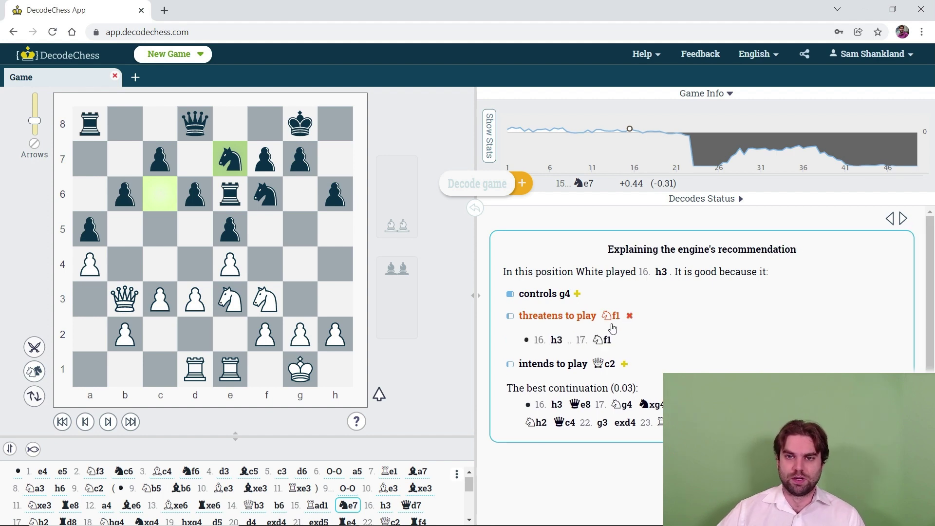
pyautogui.click(553, 342)
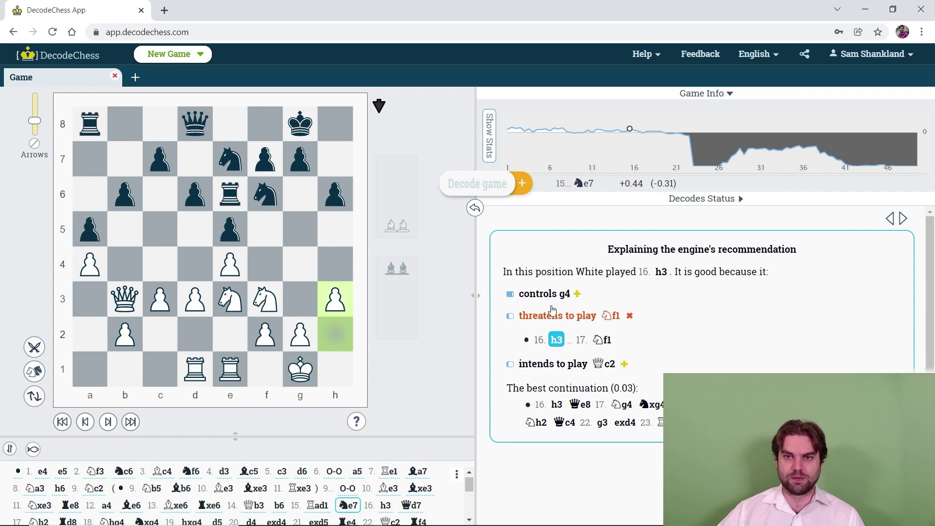
pyautogui.click(661, 272)
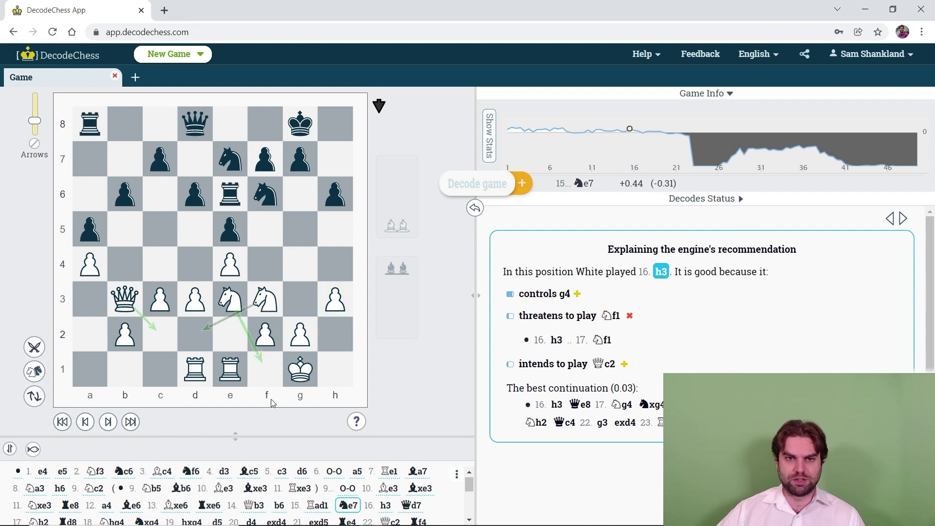
# Advance the main game through 16.h3 Qd7 17.Nh2 Rd8 to 18.Nhg4
pyautogui.click(90, 425)
pyautogui.click(119, 422)
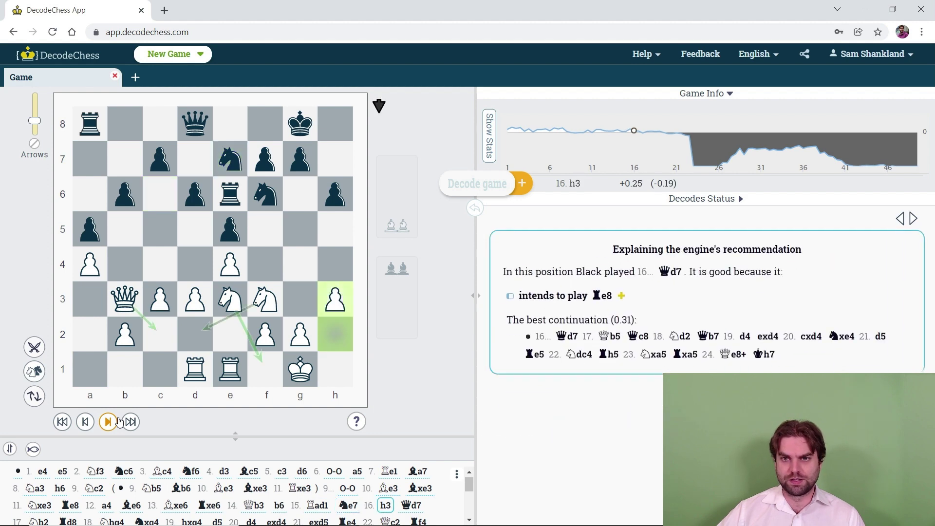
pyautogui.click(119, 422)
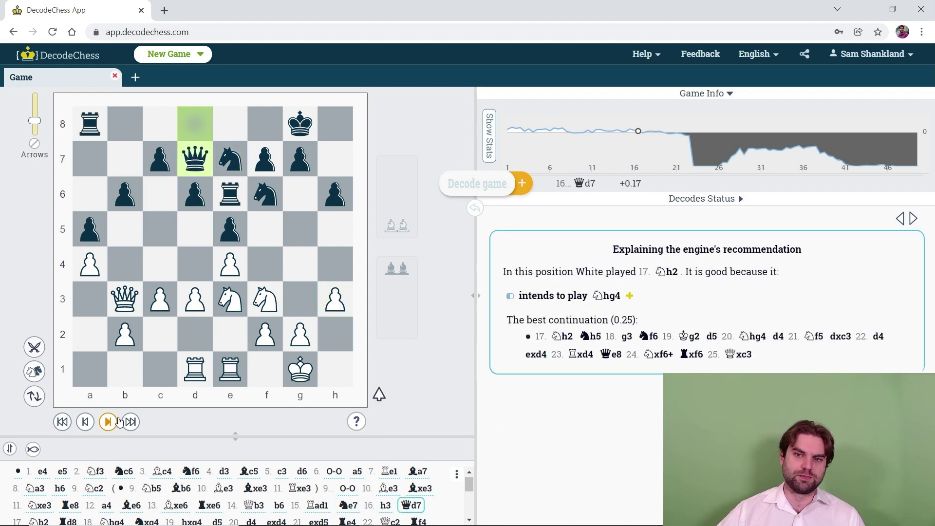
pyautogui.click(118, 422)
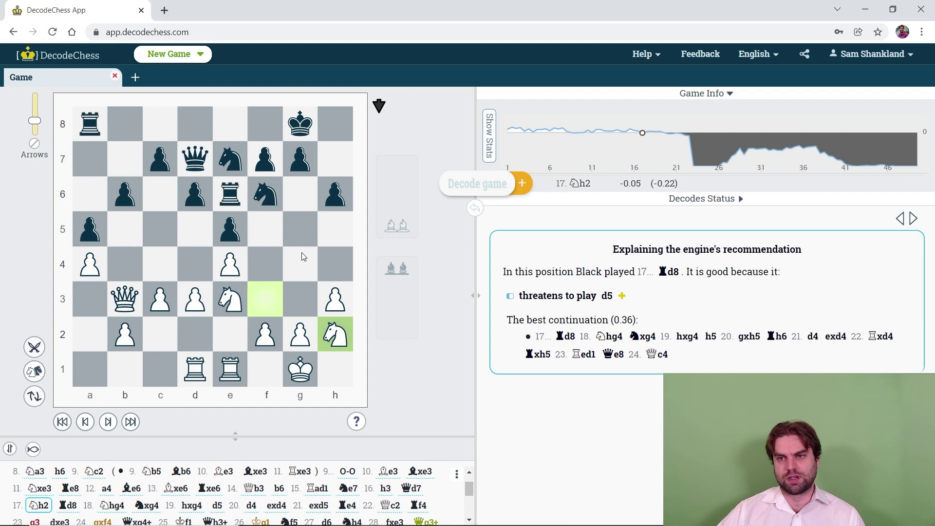
pyautogui.click(670, 274)
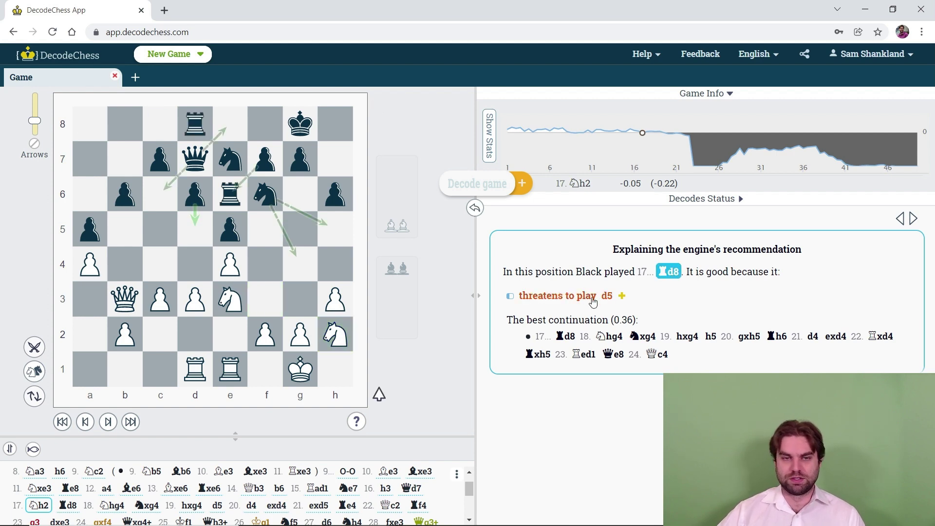
pyautogui.click(108, 422)
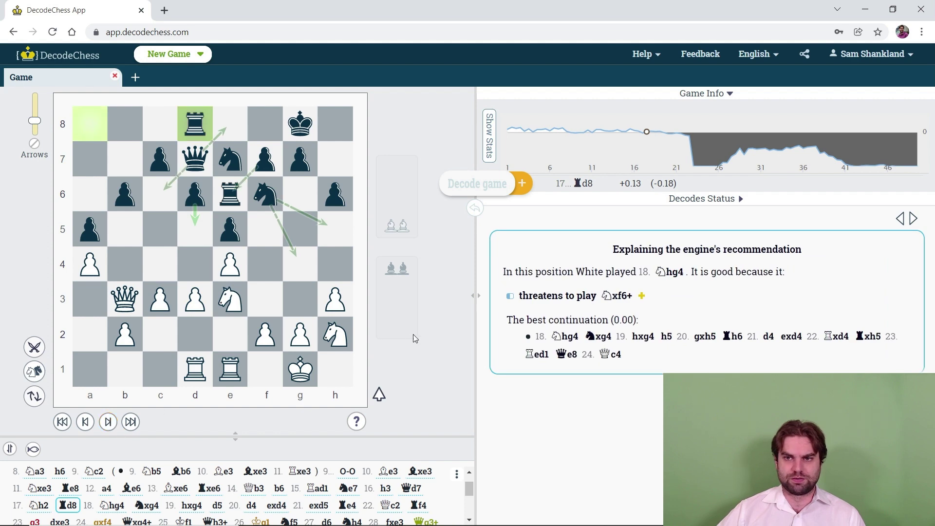
pyautogui.click(113, 506)
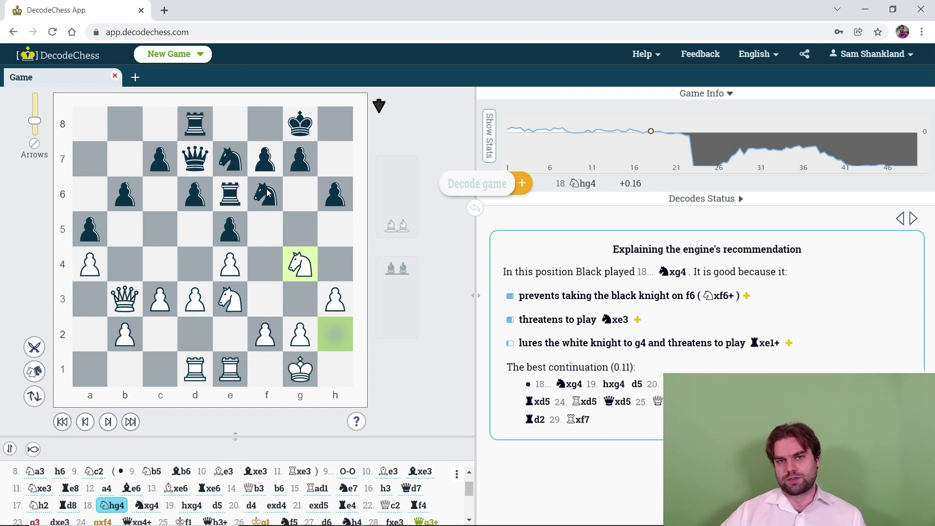
# Add the sideline 18...Kh8 19.Nxf6 Rxf6 20.d4, then step back to 18.Nhg4
pyautogui.moveTo(300, 124); pyautogui.dragTo(336, 124)
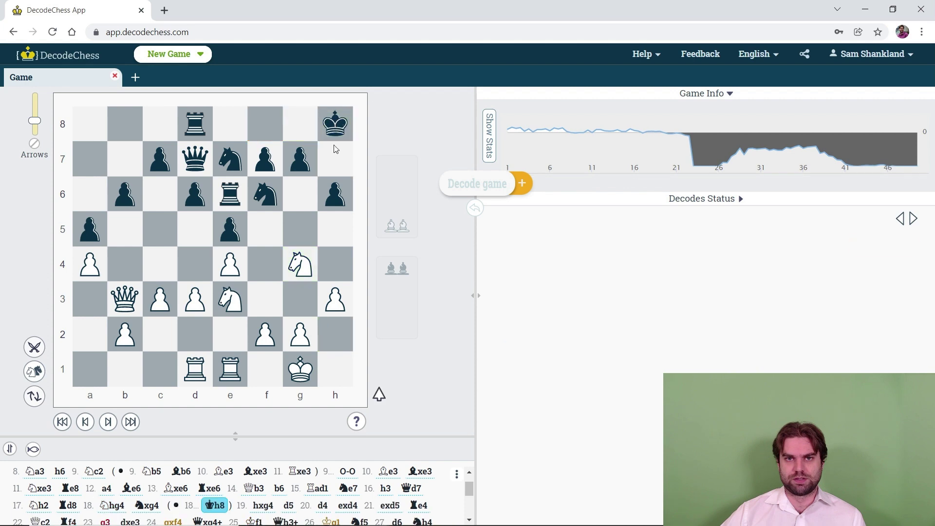
pyautogui.moveTo(270, 205); pyautogui.dragTo(270, 204)
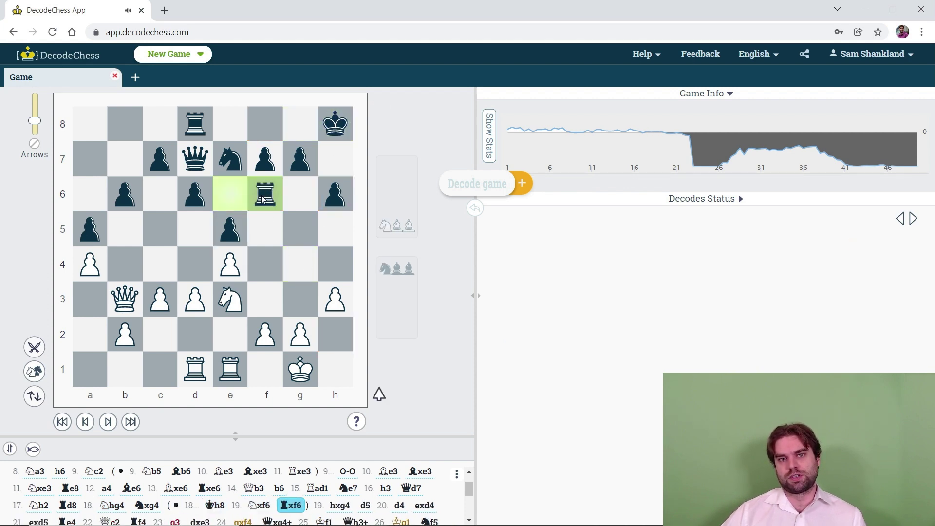
pyautogui.moveTo(195, 298); pyautogui.dragTo(206, 266)
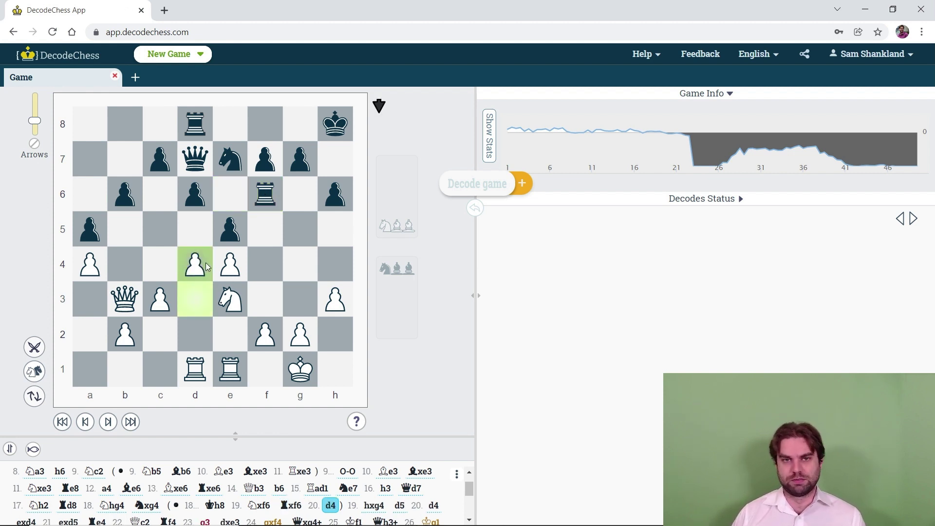
pyautogui.press('Left')
pyautogui.press('Left')
pyautogui.press('Left')
pyautogui.press('Left')
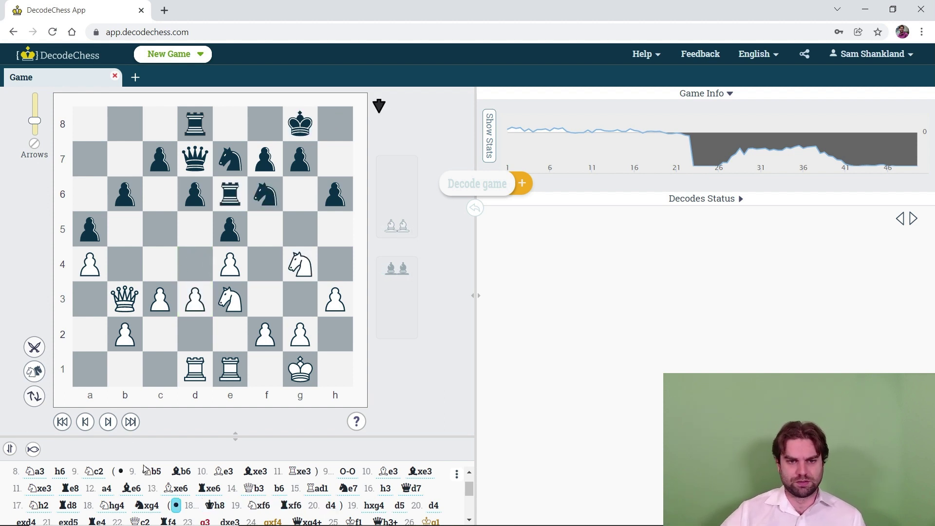
# Return to 18.Nhg4 and briefly expand, then collapse, the f6-knight defence line
pyautogui.click(112, 505)
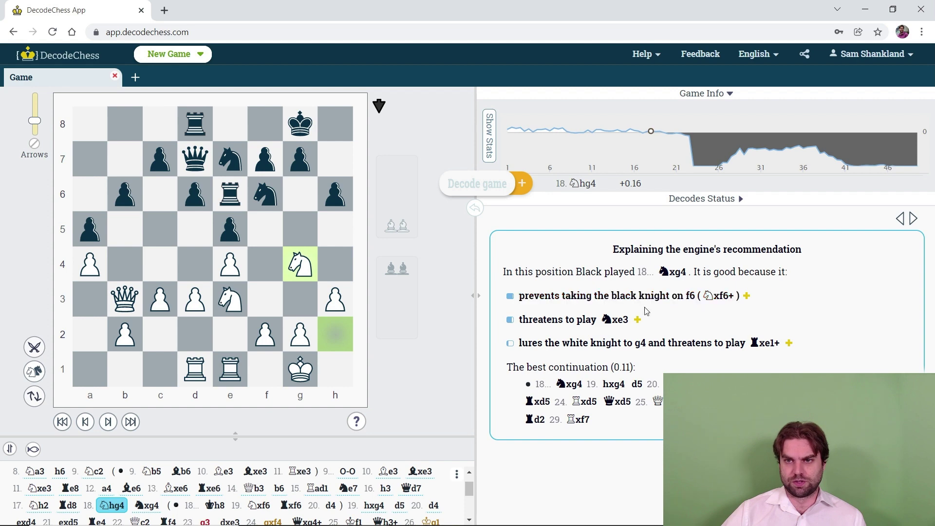
pyautogui.click(750, 298)
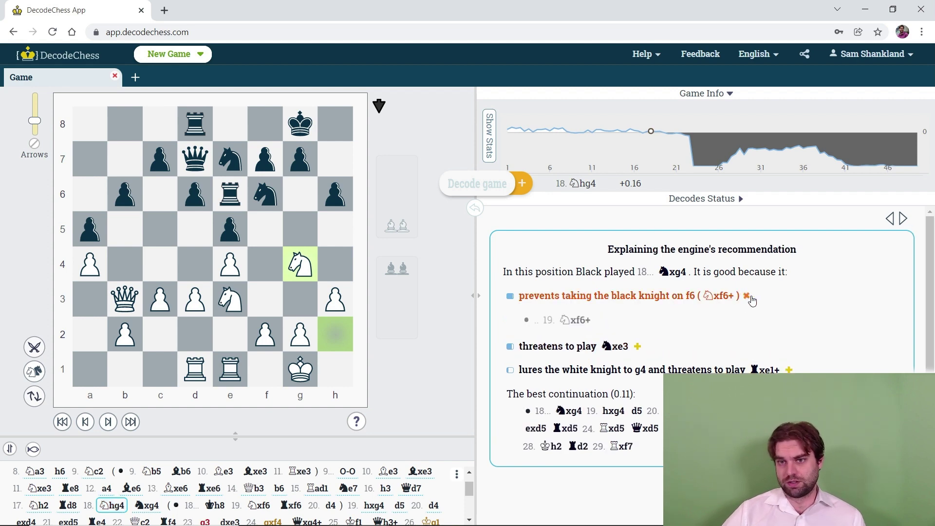
pyautogui.click(751, 301)
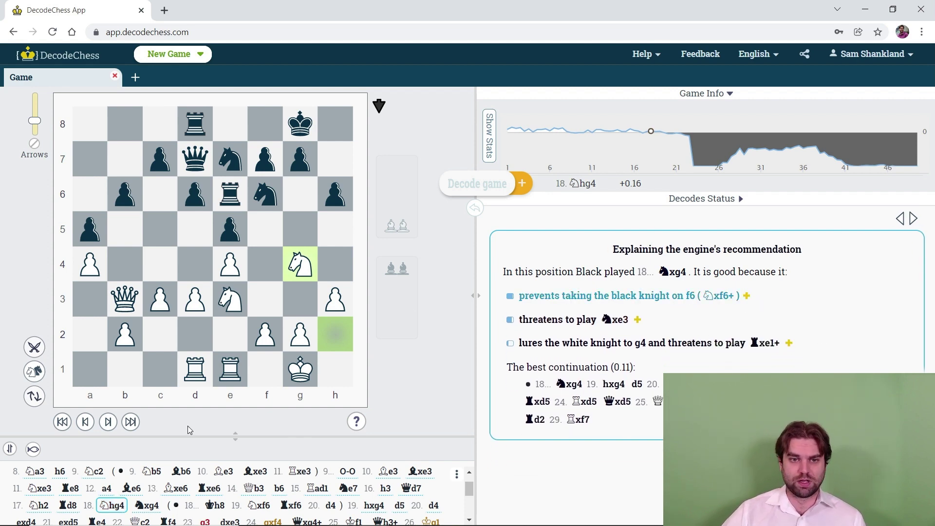
# Step through 18...Nxg4 19.hxg4 d5 20.d4 exd4 21.exd5, then try 21...Nxd5
pyautogui.click(108, 422)
pyautogui.click(110, 423)
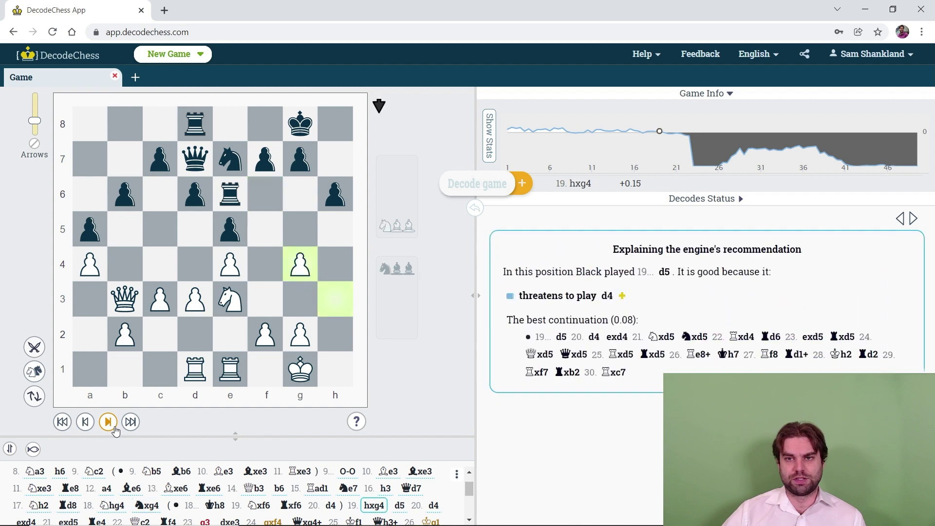
pyautogui.click(108, 422)
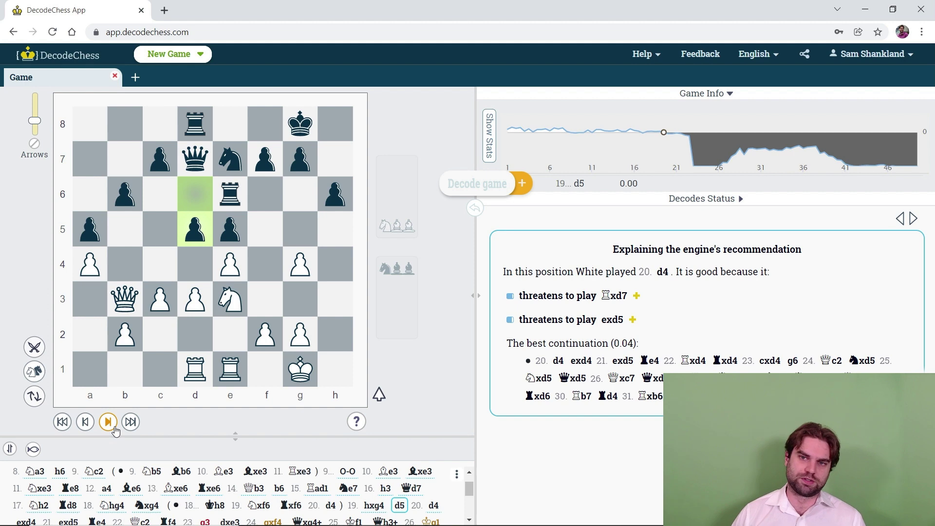
pyautogui.click(109, 422)
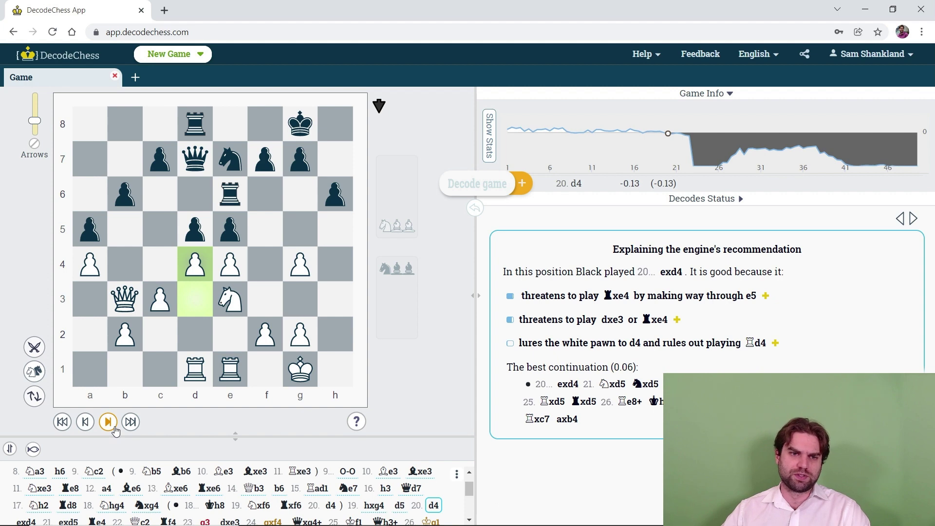
pyautogui.click(108, 422)
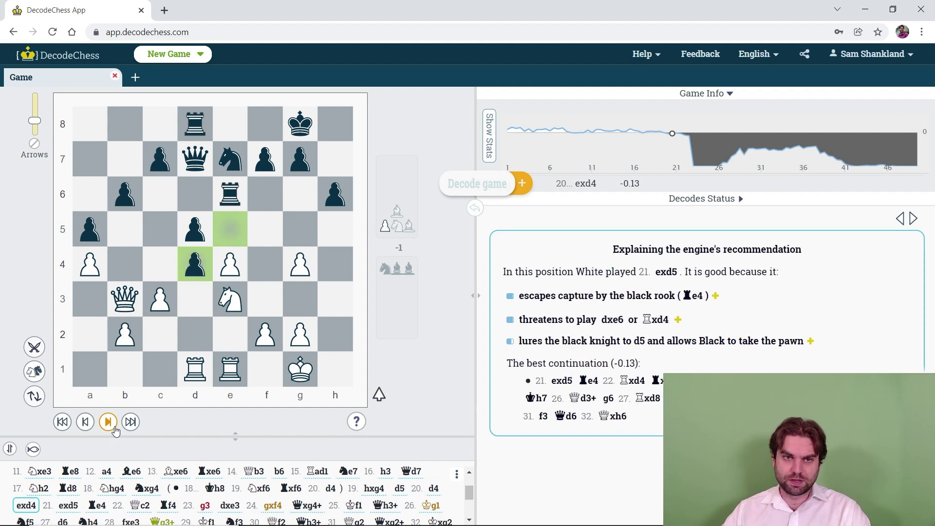
pyautogui.click(115, 430)
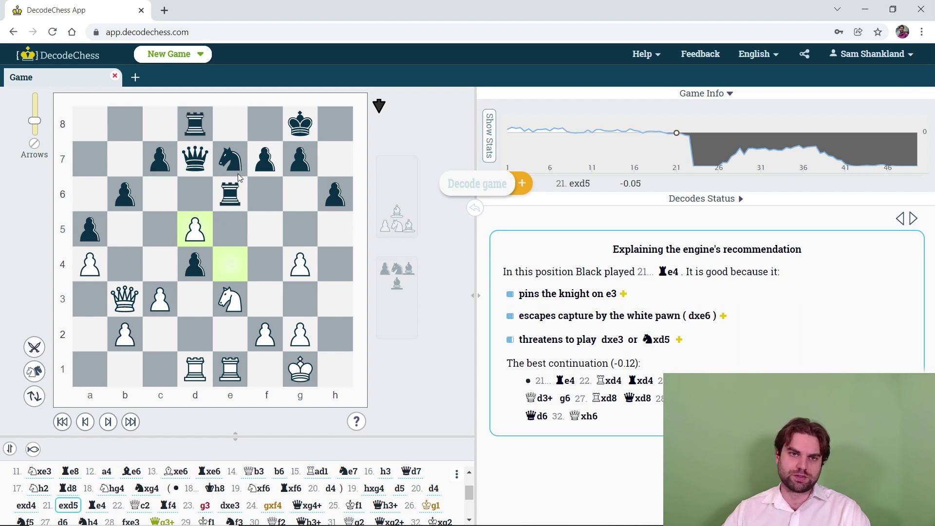
pyautogui.moveTo(238, 173); pyautogui.dragTo(195, 229)
# Try the side line 21...Nxd5 22.Rxd4, undo it, and return to 21.exd5 via 21...Re4
pyautogui.moveTo(195, 369); pyautogui.dragTo(194, 264)
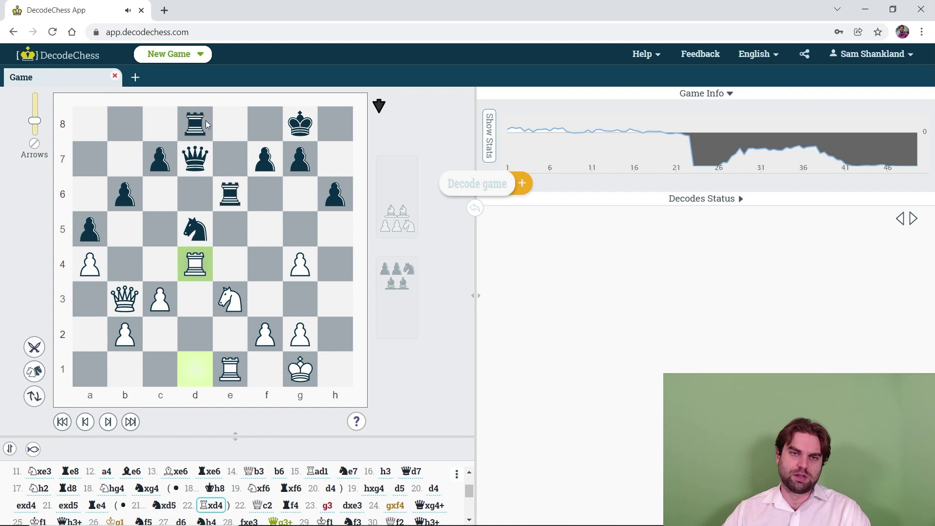
pyautogui.click(95, 422)
pyautogui.click(95, 422)
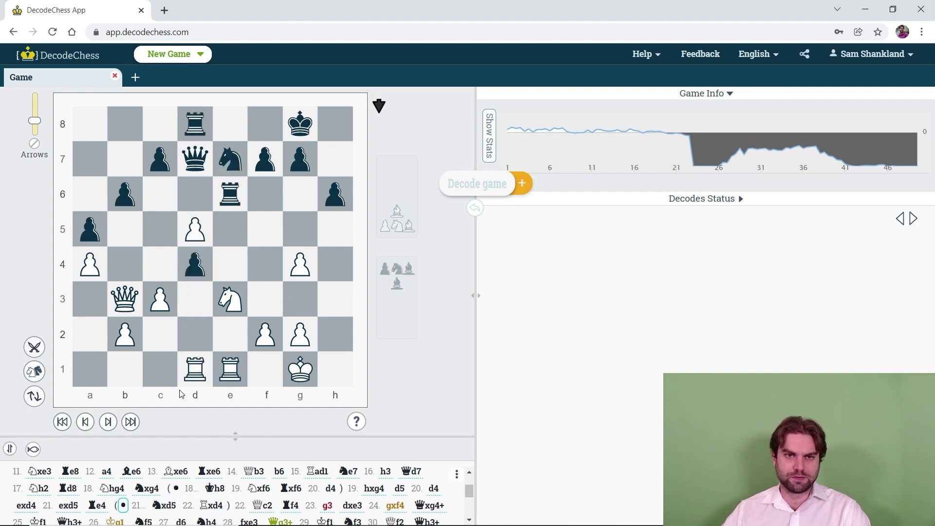
pyautogui.click(101, 505)
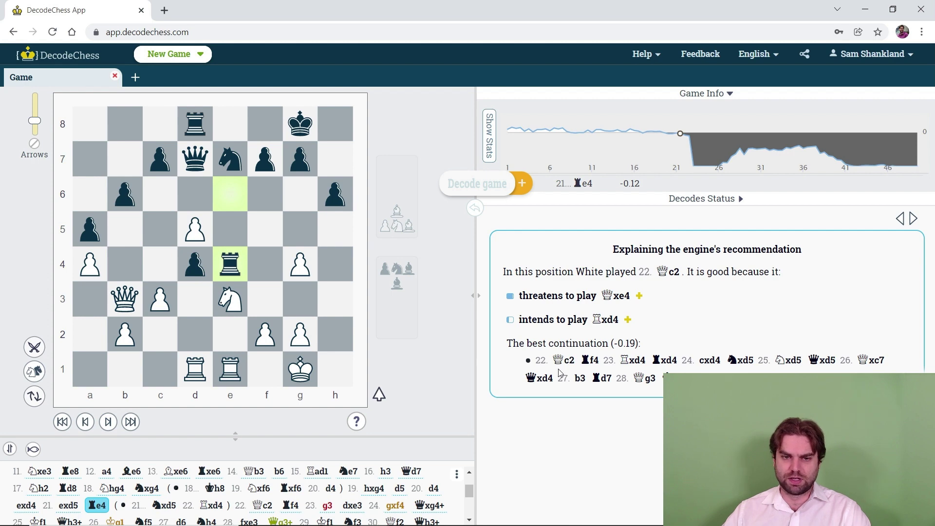
pyautogui.click(55, 507)
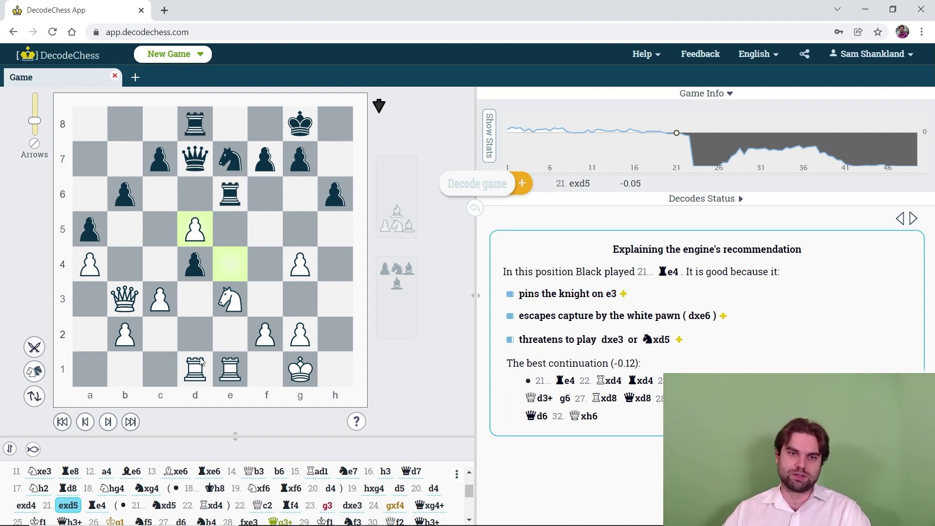
# Advance through 21...Re4 and 22.Qc2 to 22...Rf4, then play out the engine's 23.Rxd4 line
pyautogui.click(108, 421)
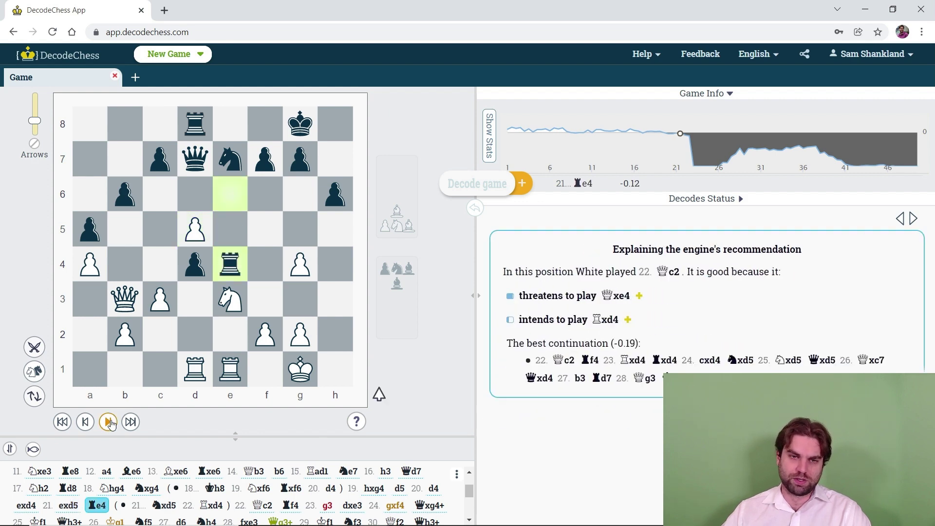
pyautogui.click(108, 422)
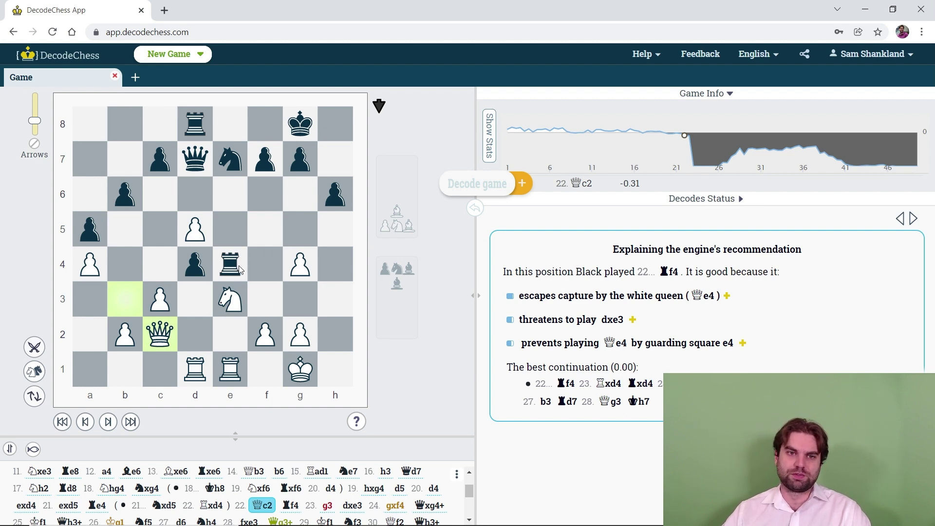
pyautogui.click(108, 426)
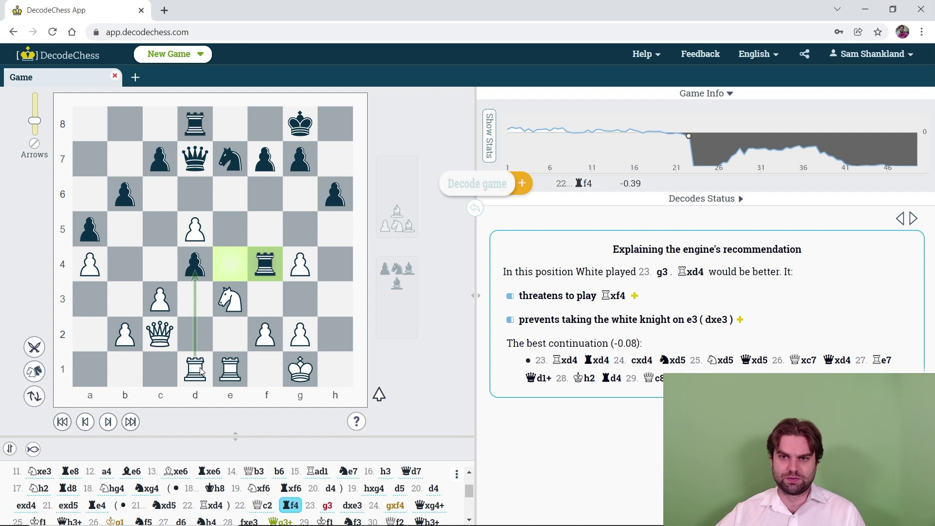
pyautogui.click(567, 361)
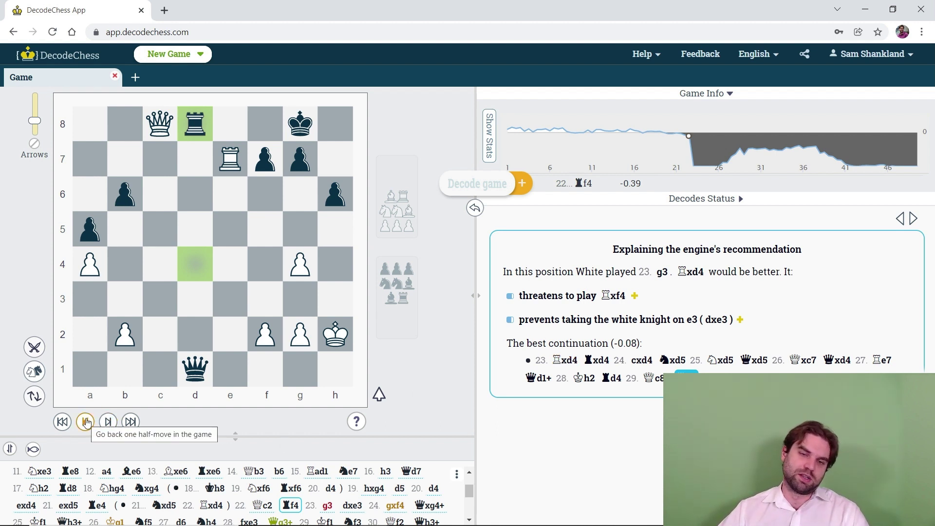
# Back out of the engine line to 20...exd4, then step forward through the game past 22...Rf4
pyautogui.click(86, 422)
pyautogui.click(85, 421)
pyautogui.click(85, 422)
pyautogui.click(85, 422)
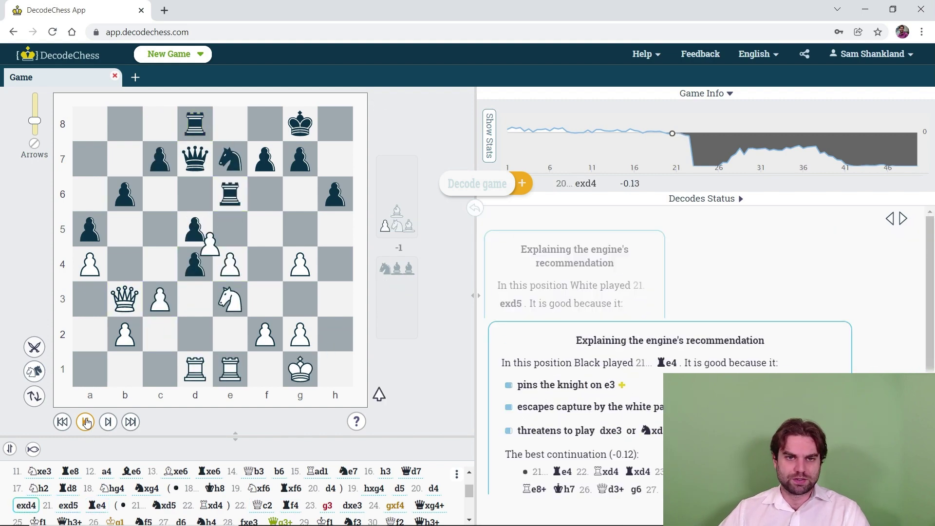
pyautogui.click(85, 421)
pyautogui.click(86, 422)
pyautogui.click(107, 422)
pyautogui.click(107, 422)
pyautogui.click(108, 421)
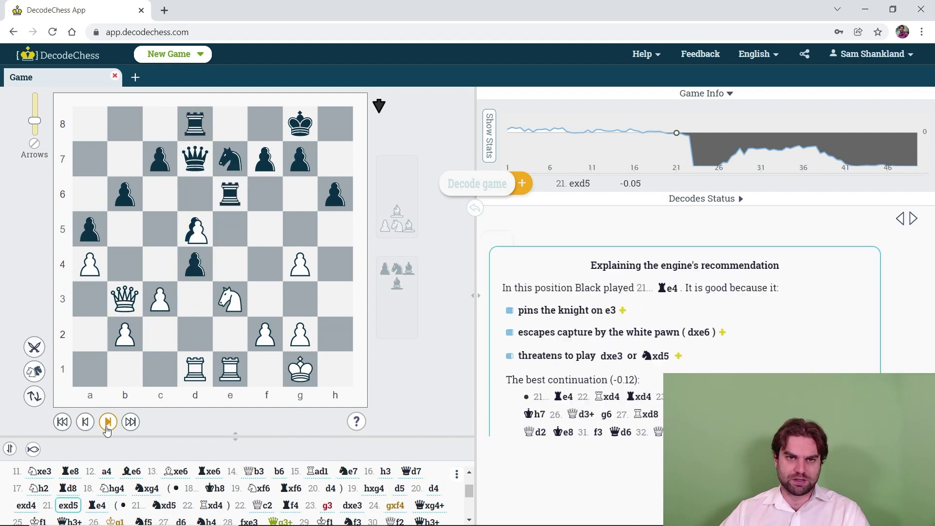
pyautogui.click(108, 422)
pyautogui.click(107, 422)
pyautogui.click(107, 422)
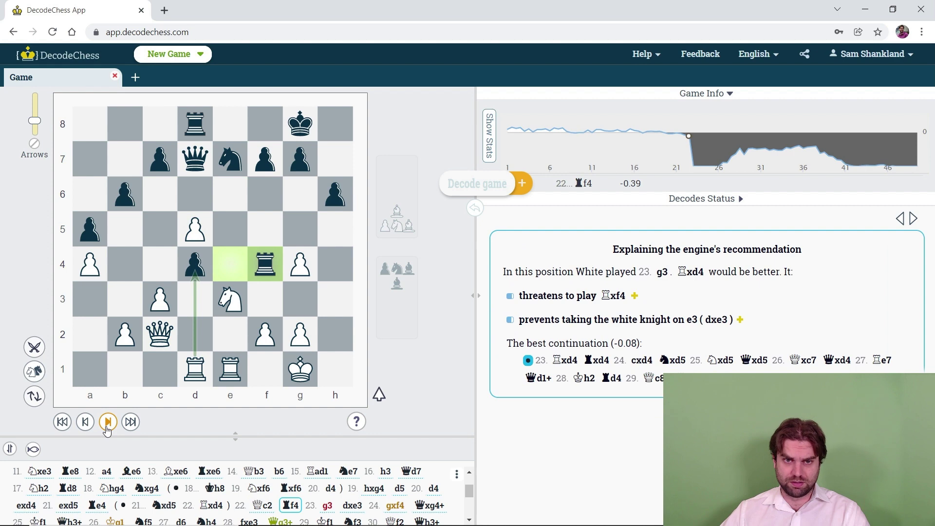
pyautogui.click(108, 421)
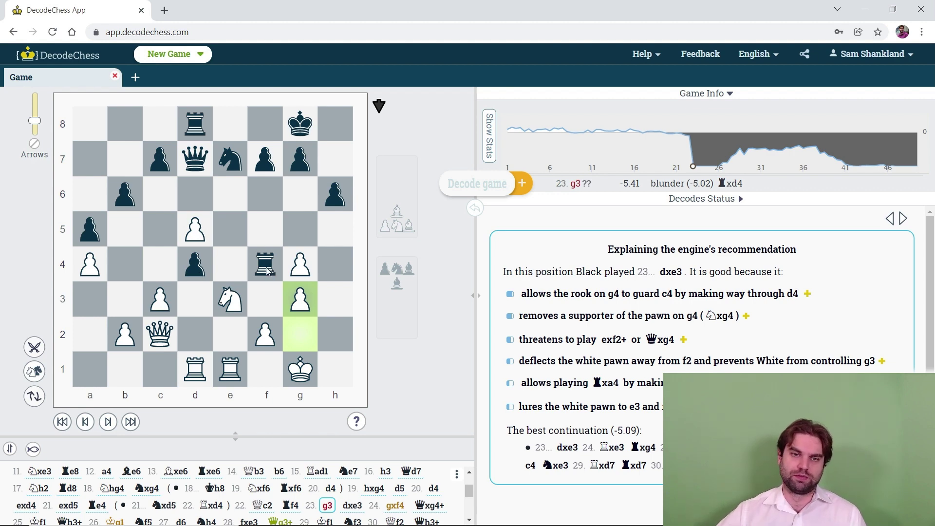
# Try the side line 23...Rf6 24.Rxd4, take both moves back, and attempt moving the d4 pawn
pyautogui.moveTo(267, 271); pyautogui.dragTo(265, 194)
pyautogui.moveTo(195, 369); pyautogui.dragTo(197, 270)
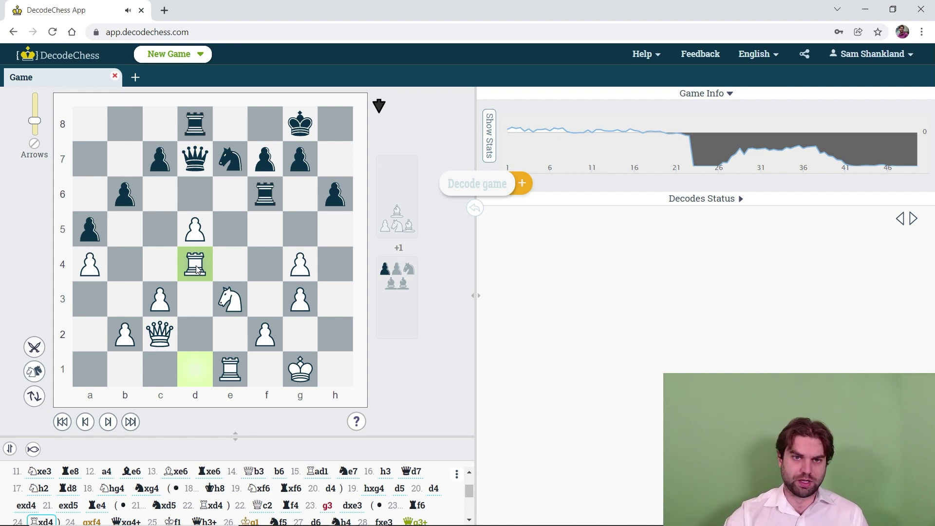
pyautogui.click(85, 422)
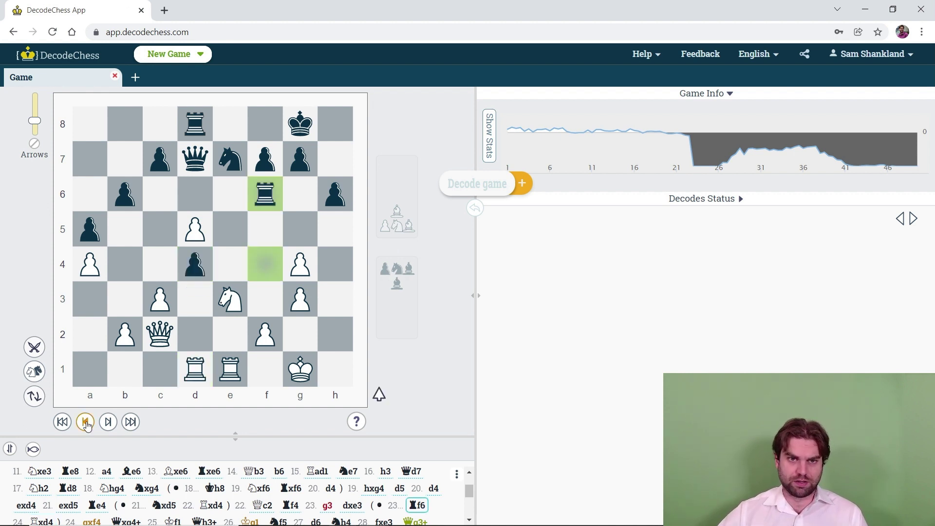
pyautogui.click(84, 422)
pyautogui.moveTo(196, 264); pyautogui.dragTo(189, 334)
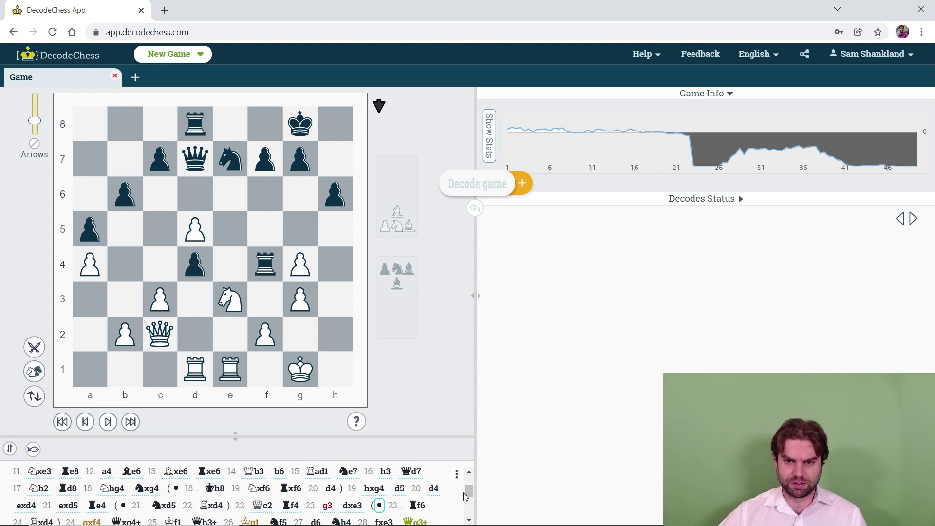
# Jump to 23.g3, expand the lines behind the exf2+ or Qxg4 threat, and advance to 23...dxe3
pyautogui.click(363, 507)
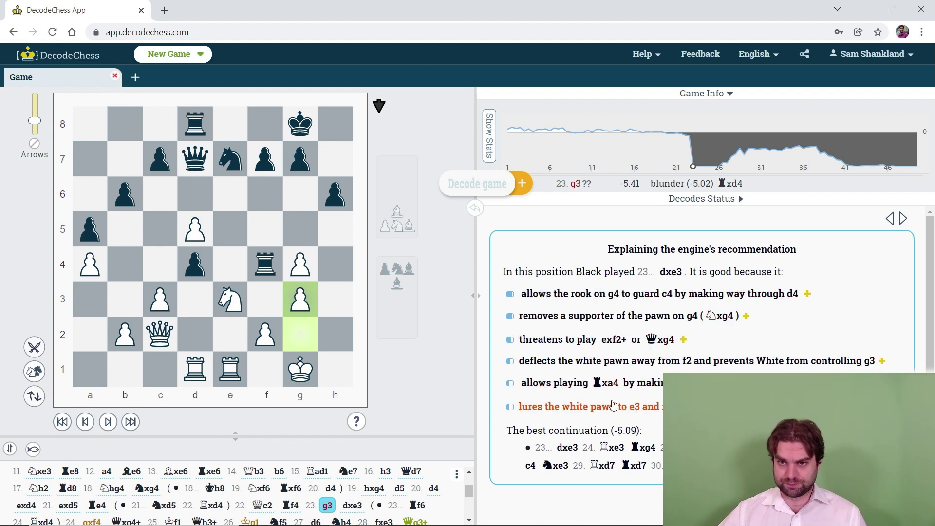
pyautogui.click(684, 340)
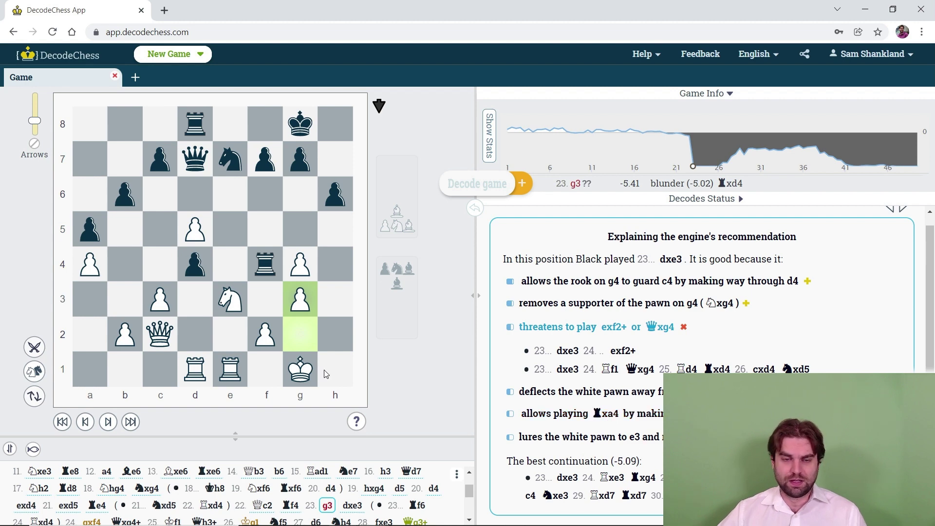
pyautogui.click(108, 423)
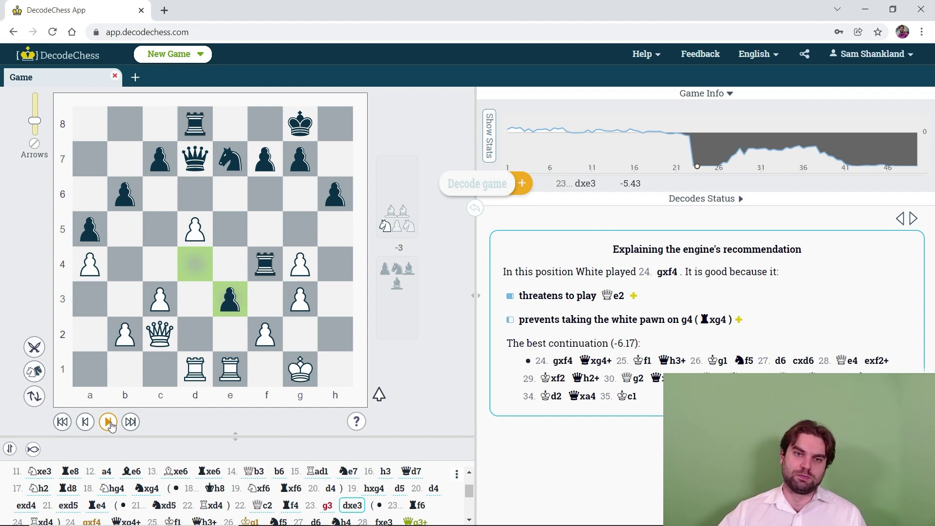
# Step forward through 24.gxf4, 24...Qxg4+, 25.Kf1 and 25...Qh3+ to 26.Kg1
pyautogui.click(108, 423)
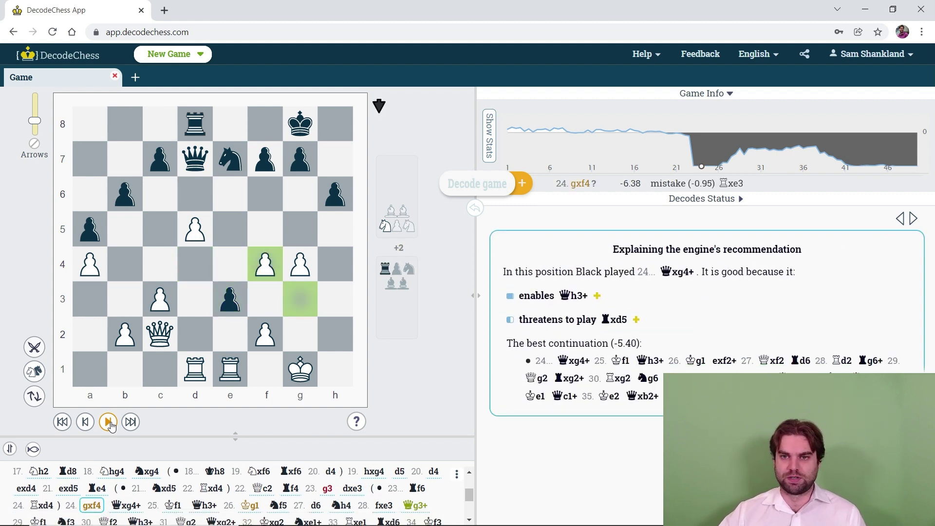
pyautogui.click(108, 423)
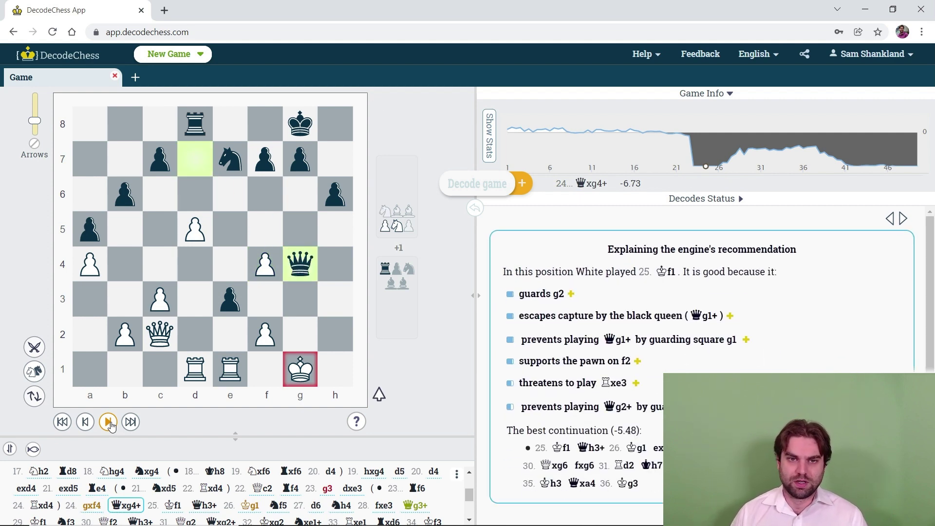
pyautogui.click(108, 422)
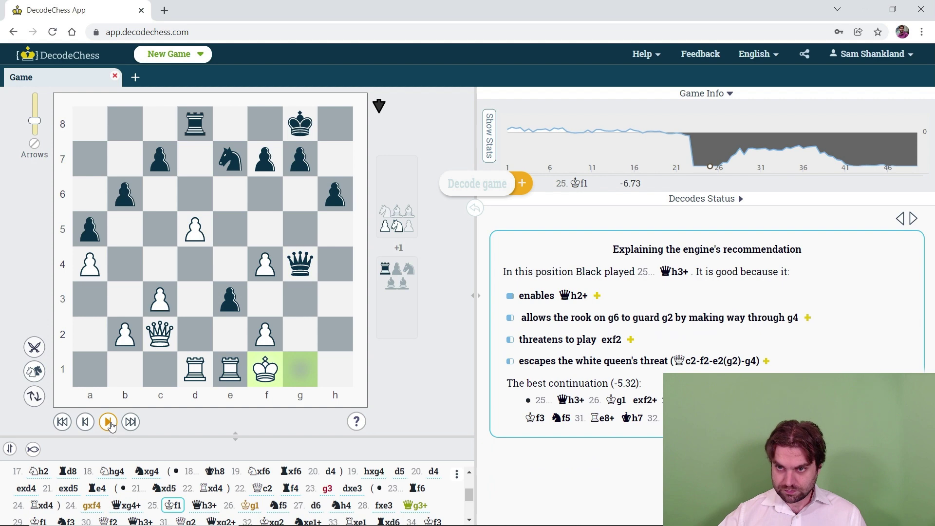
pyautogui.click(109, 423)
pyautogui.click(108, 423)
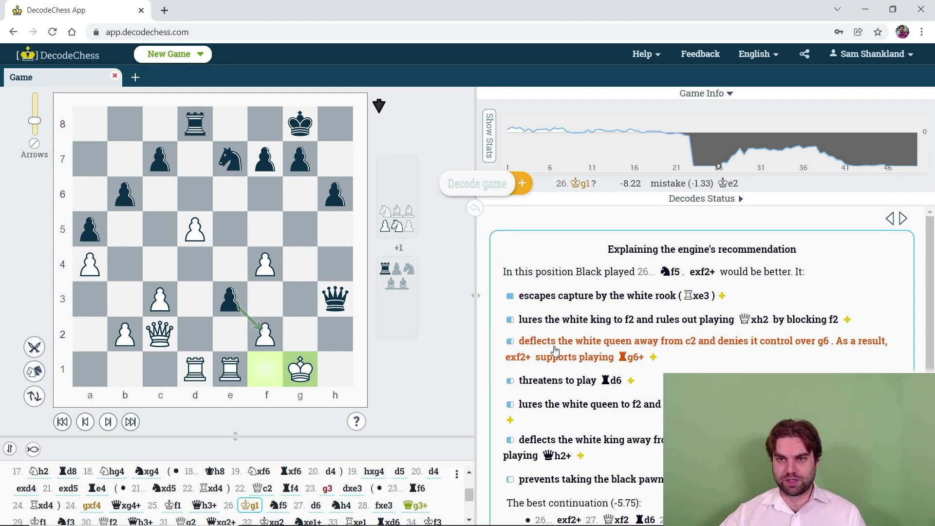
# Expand the Rg6+ explanation and play the engine line exf2+, Qxf2, Rd6 on the board
pyautogui.click(654, 358)
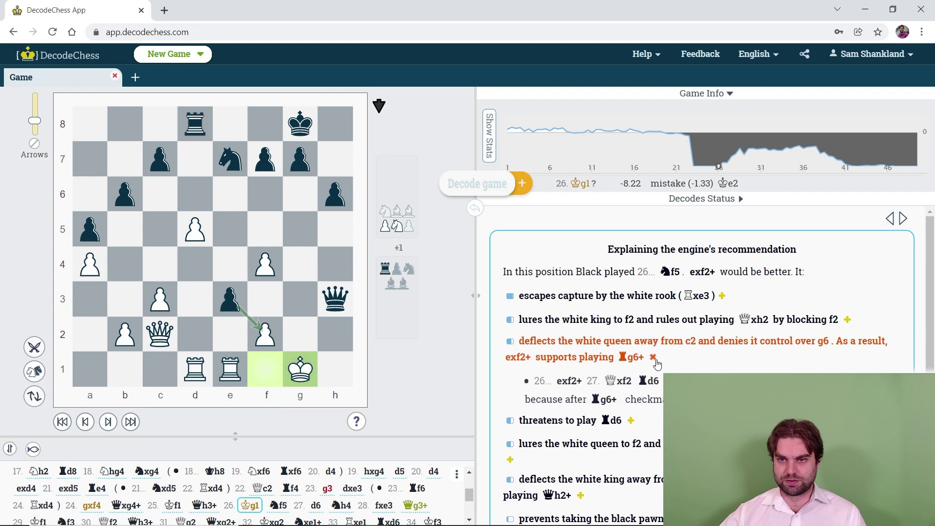
pyautogui.click(568, 358)
pyautogui.click(614, 360)
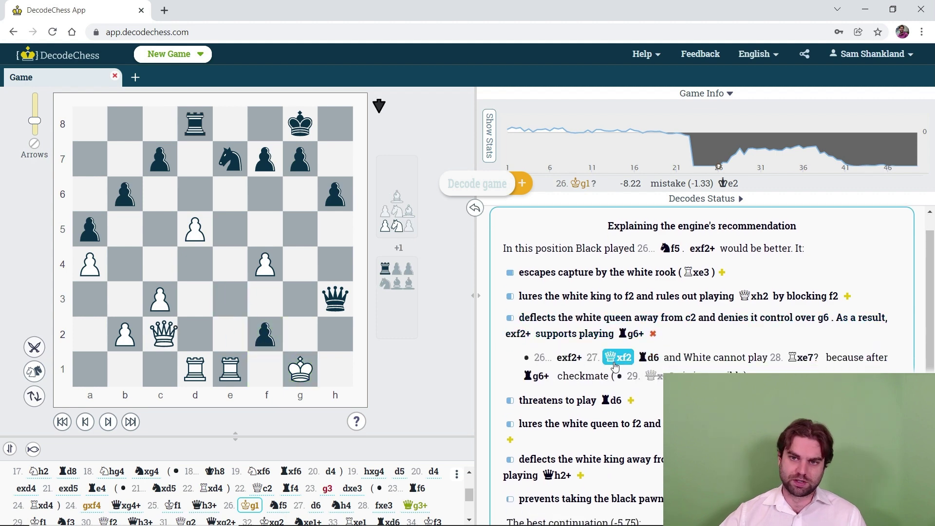
pyautogui.click(649, 359)
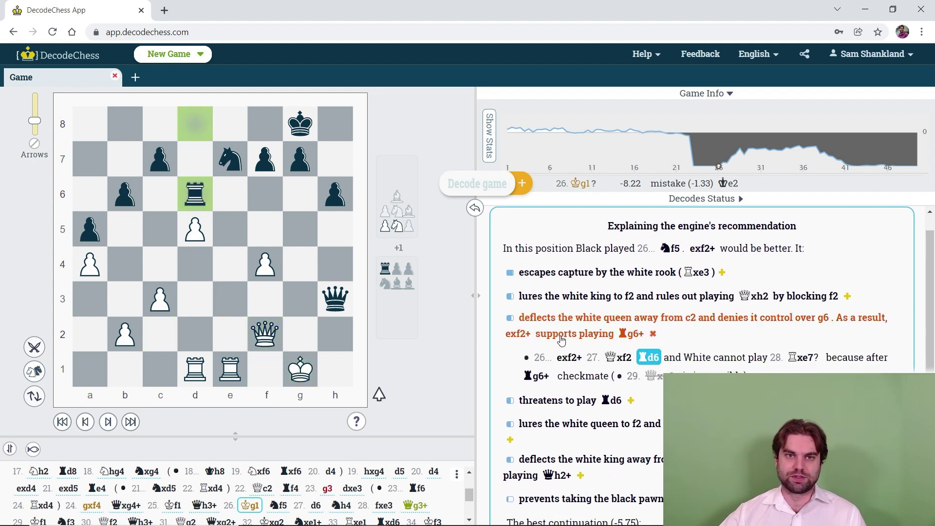
# Return to 26.Kg1 and move the black rook from d8 to d6
pyautogui.click(85, 422)
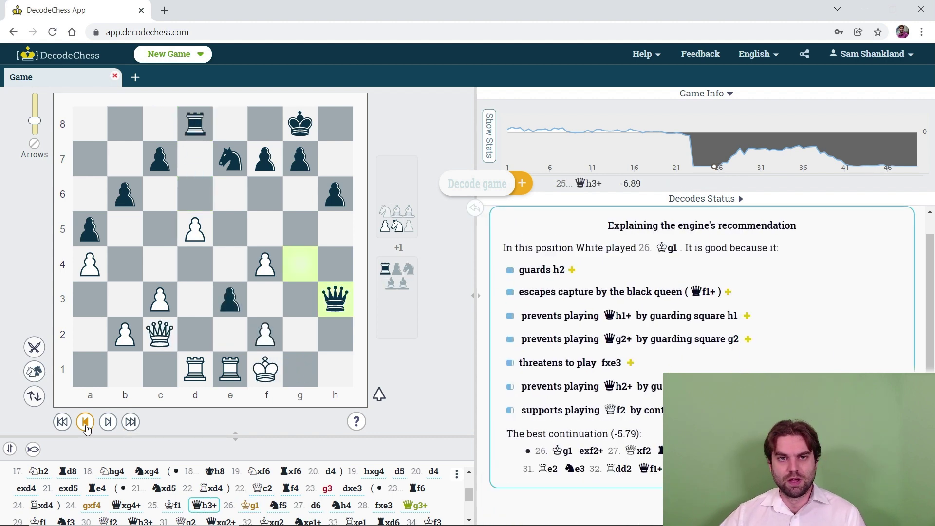
pyautogui.click(108, 422)
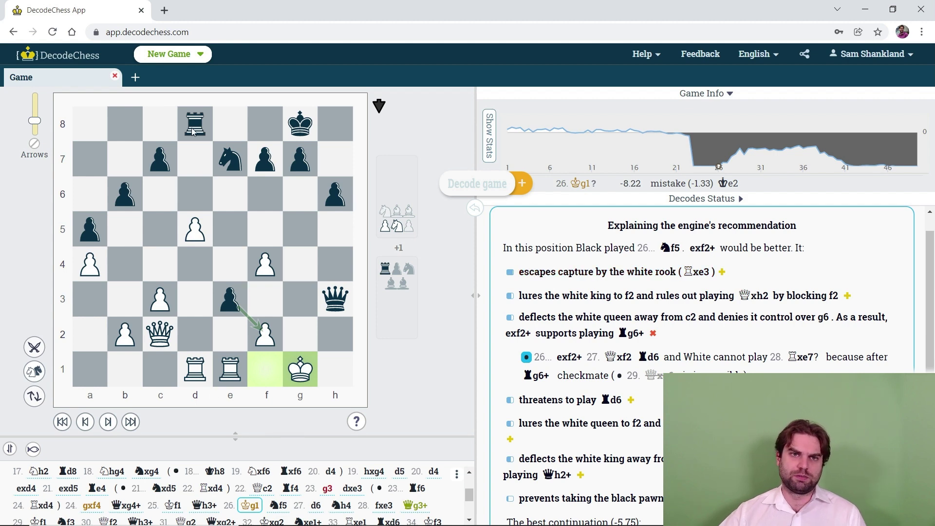
pyautogui.moveTo(195, 129); pyautogui.dragTo(195, 199)
# Continue the side line with 27.Rxe3 Rg6+ 28.Qxg6, then step back out of it
pyautogui.moveTo(244, 368); pyautogui.dragTo(230, 299)
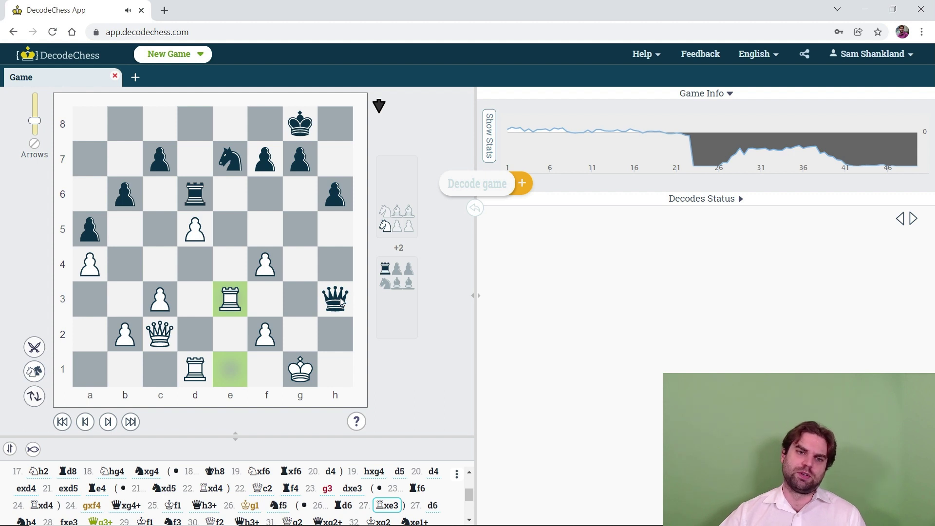
pyautogui.moveTo(208, 189); pyautogui.dragTo(302, 197)
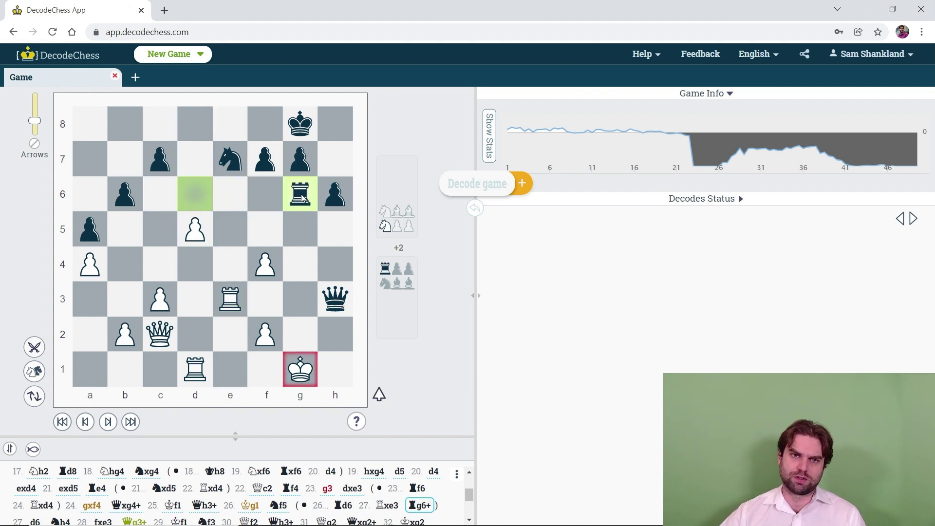
pyautogui.moveTo(161, 334); pyautogui.dragTo(301, 194)
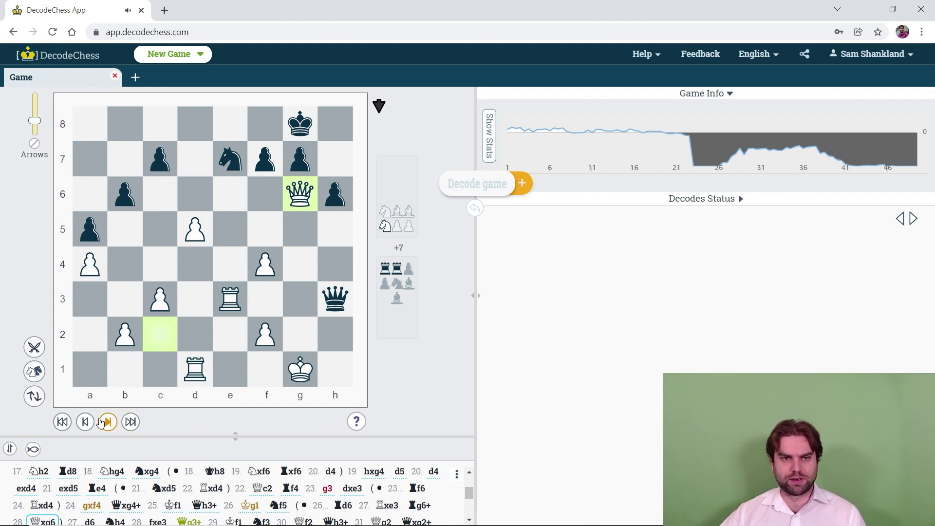
pyautogui.click(87, 427)
pyautogui.click(87, 426)
pyautogui.click(86, 426)
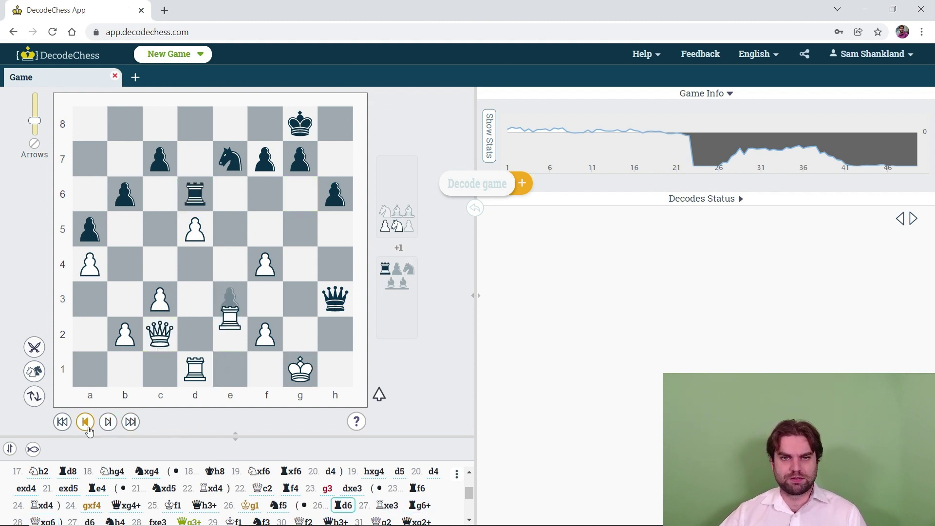
pyautogui.click(86, 427)
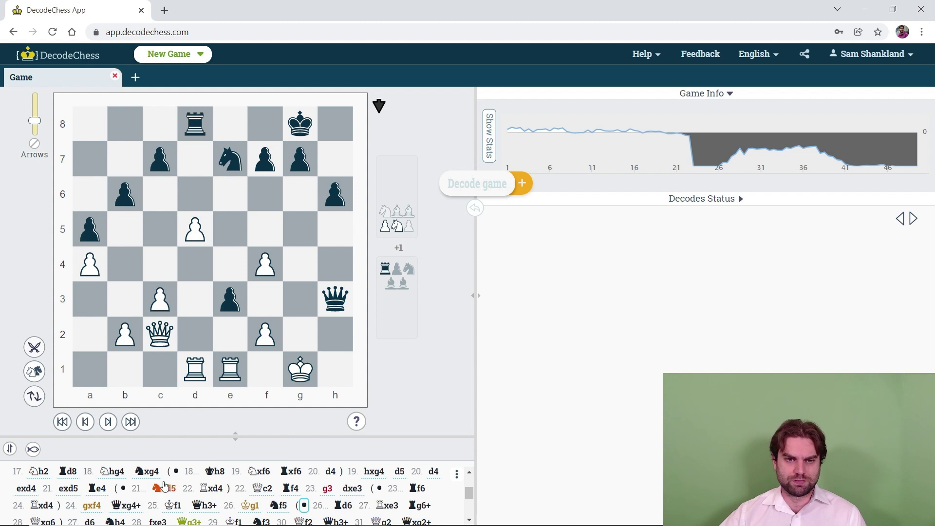
# Reopen 26.Kg1's explanation, replay the engine line with Re3 and Rg6, then return to 26.Kg1
pyautogui.click(254, 509)
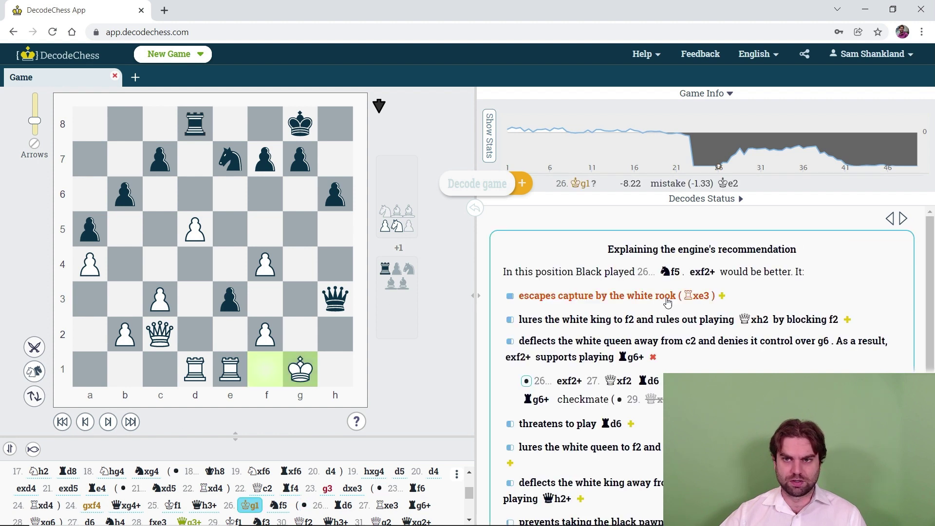
pyautogui.click(579, 393)
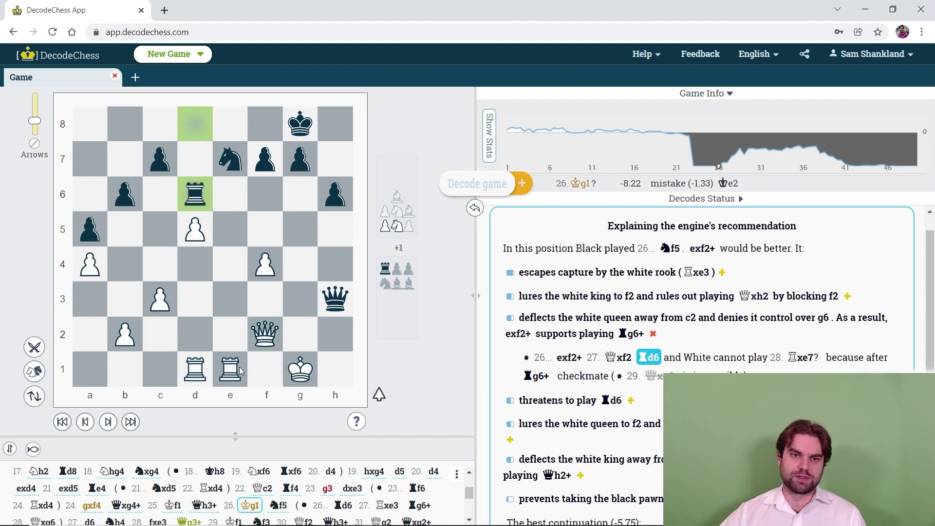
pyautogui.moveTo(239, 367); pyautogui.dragTo(230, 299)
pyautogui.moveTo(191, 180); pyautogui.dragTo(298, 191)
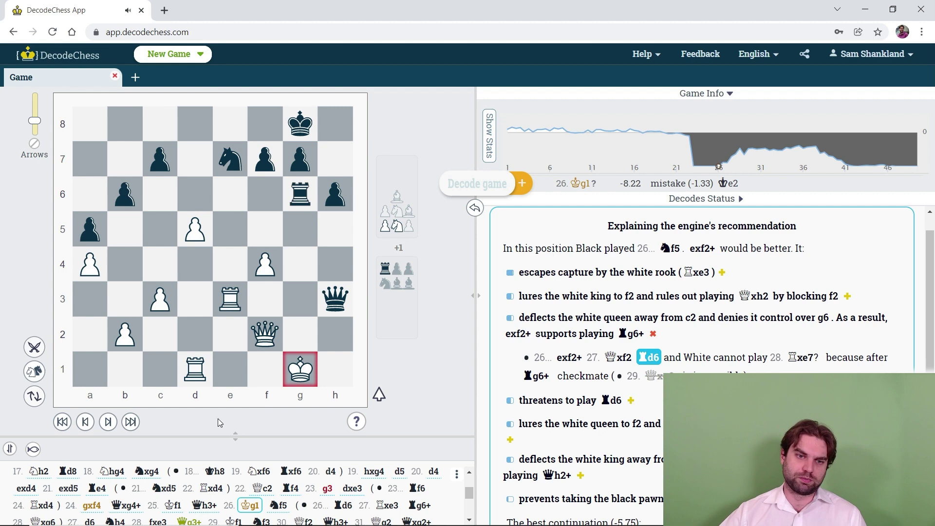
pyautogui.click(84, 423)
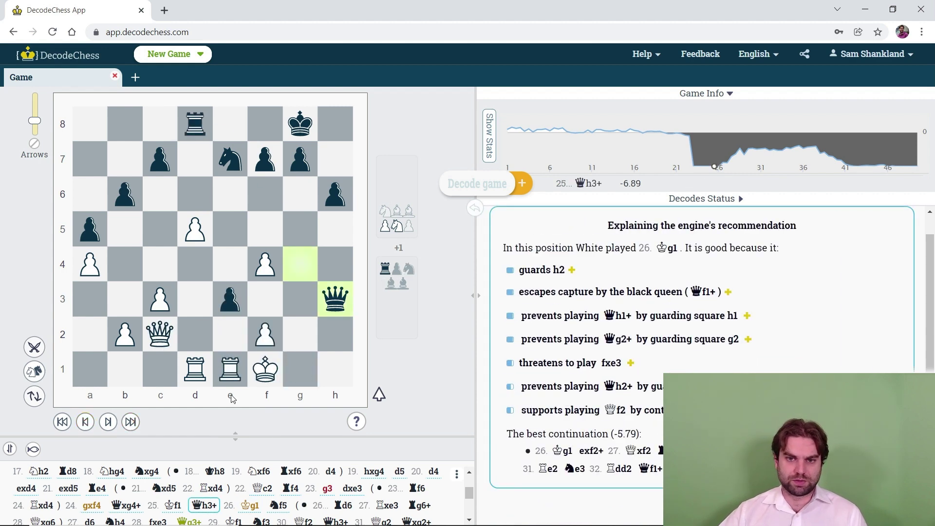
pyautogui.click(108, 423)
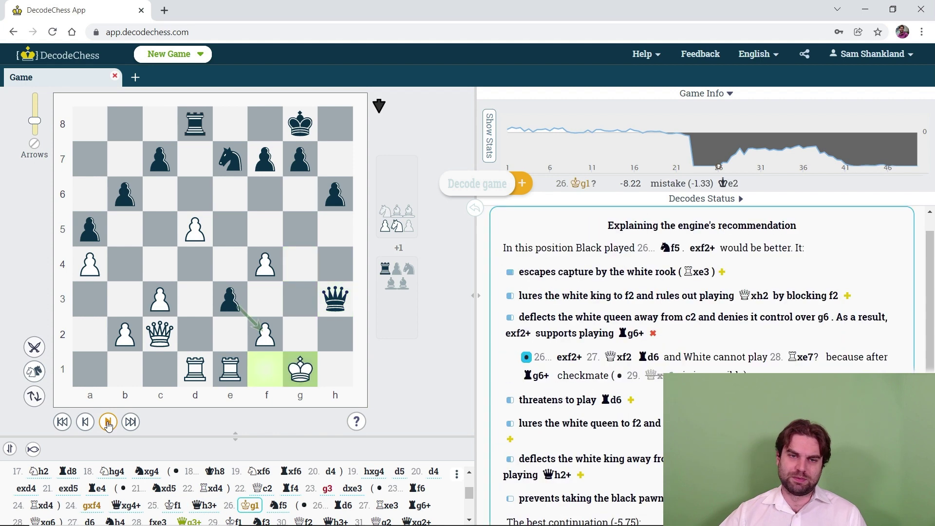
# Advance the game through 26...Nf5, 27.d6, 27...Nh4, 28.fxe3, 28...Qg3+, 29.Kf1 to 29...Nf3
pyautogui.click(108, 423)
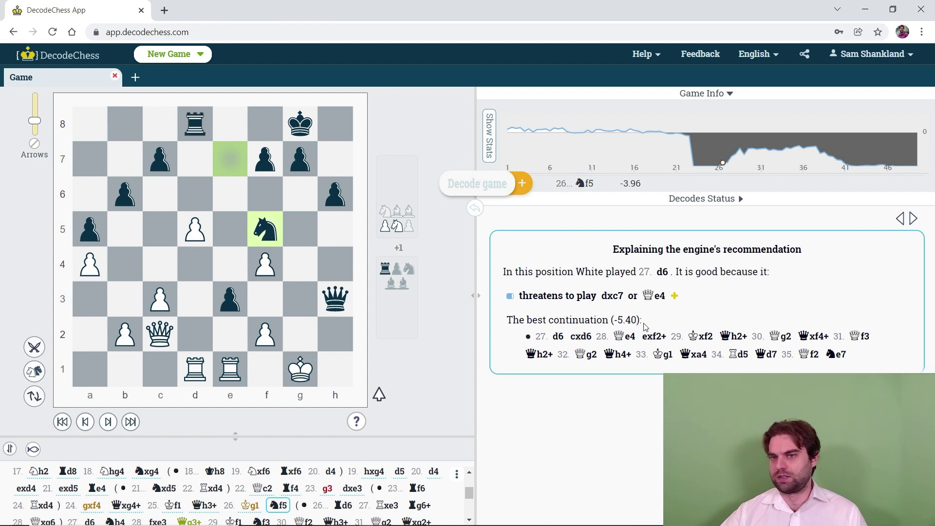
pyautogui.click(108, 422)
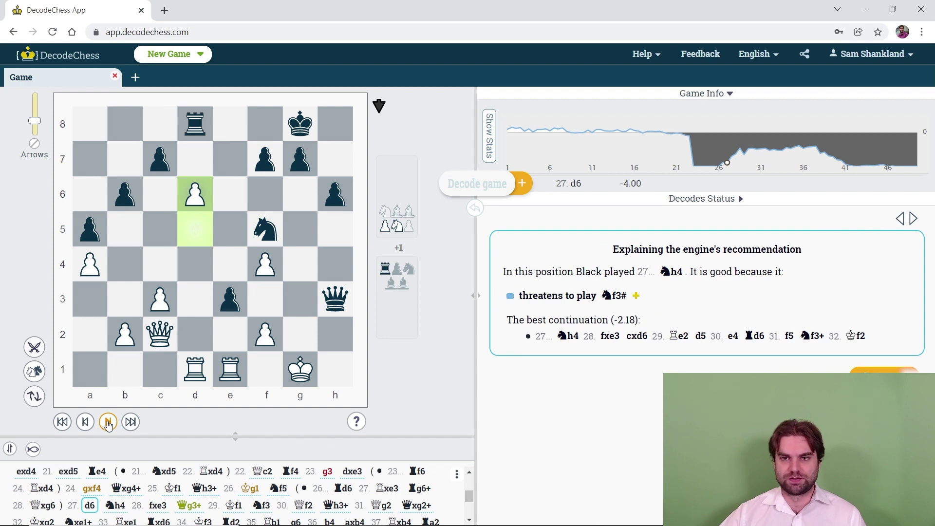
pyautogui.click(108, 422)
pyautogui.click(108, 422)
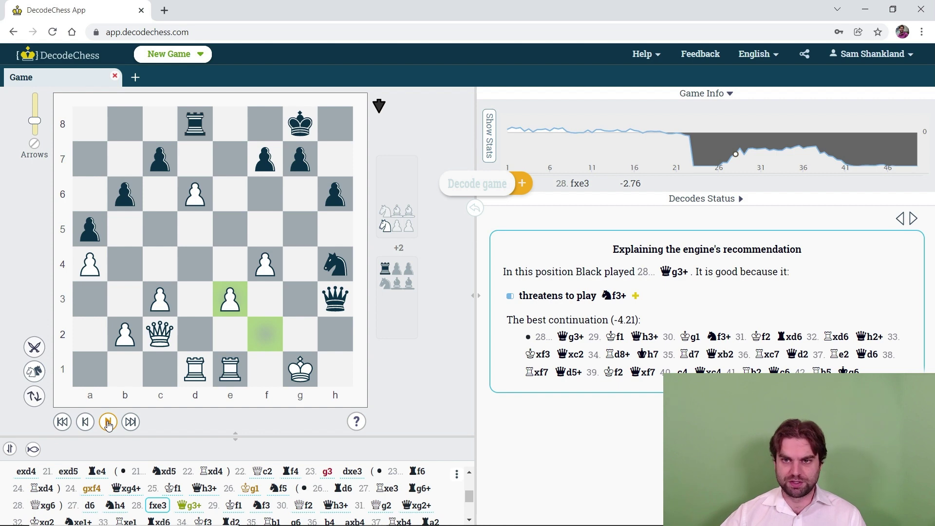
pyautogui.click(108, 422)
pyautogui.click(108, 422)
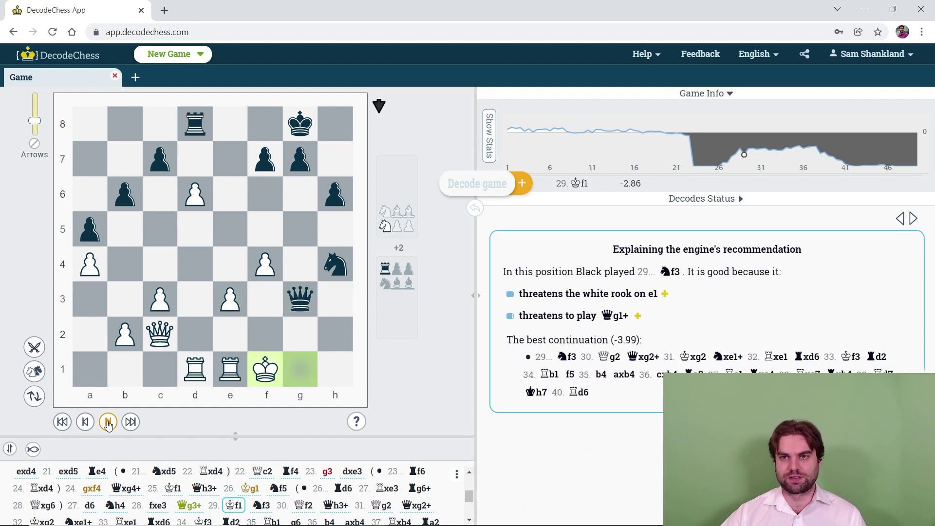
pyautogui.click(108, 422)
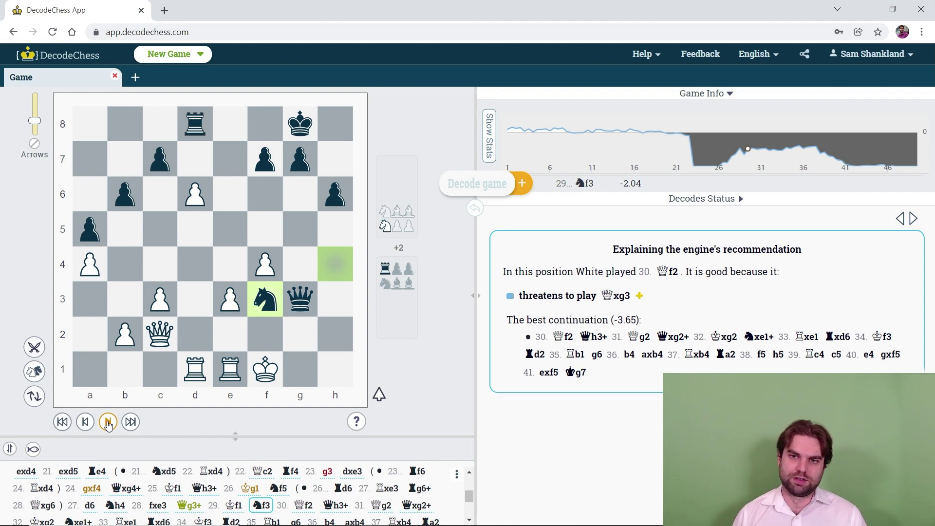
# Preview the engine's 30.Qf2, advance to 30.Qf2, and jump to 30...Qh3+
pyautogui.click(564, 337)
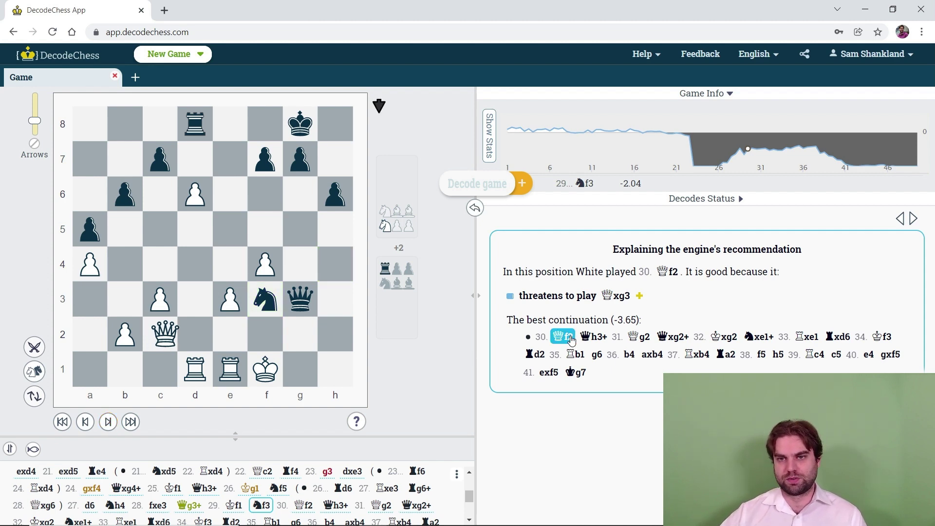
pyautogui.click(109, 423)
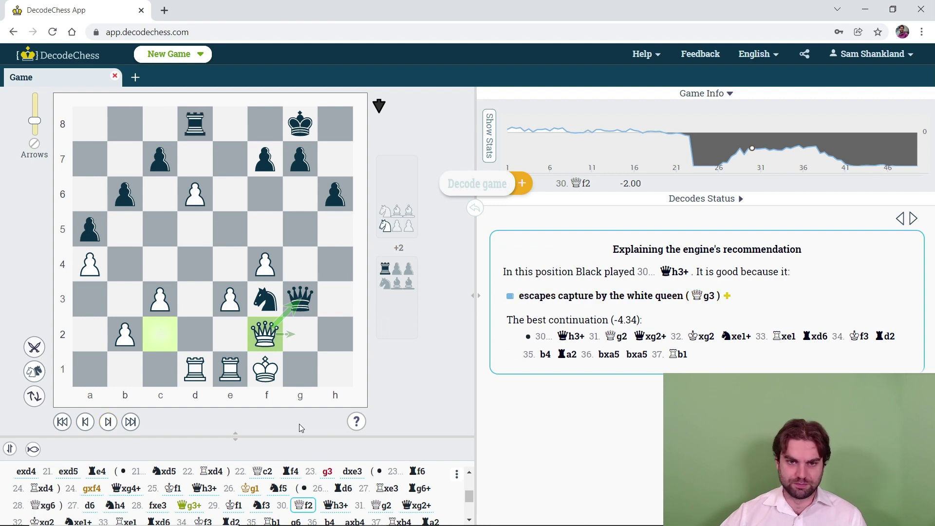
pyautogui.click(334, 505)
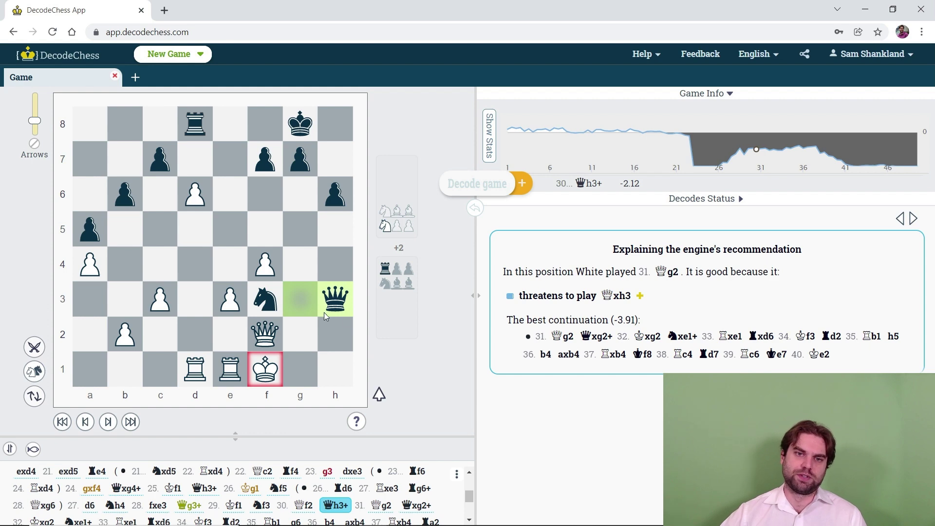
# Try the side line 30...Qxf2+ 31.Kxf2 Nxe1 32.dxc7, then return to 30...Qh3+ and 31.Qg2
pyautogui.moveTo(325, 311); pyautogui.dragTo(266, 334)
pyautogui.moveTo(265, 299); pyautogui.dragTo(230, 369)
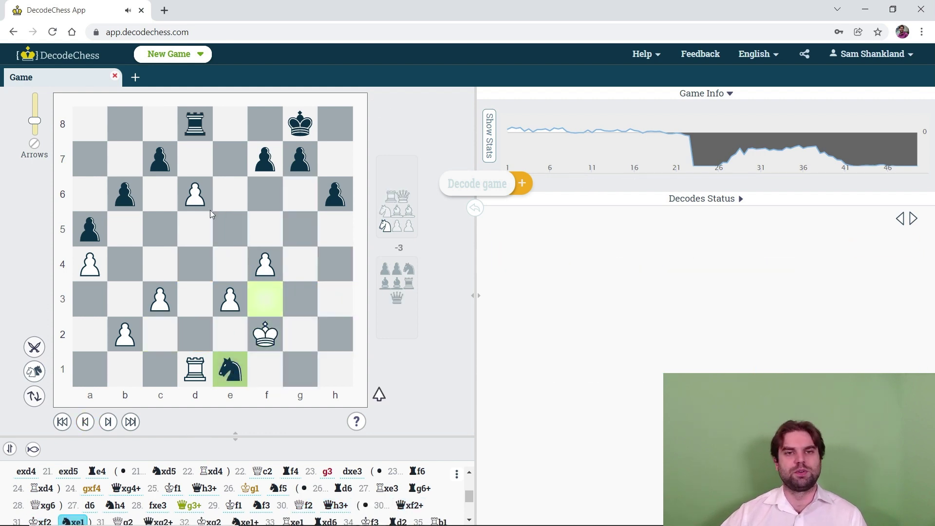
pyautogui.moveTo(211, 211); pyautogui.dragTo(167, 161)
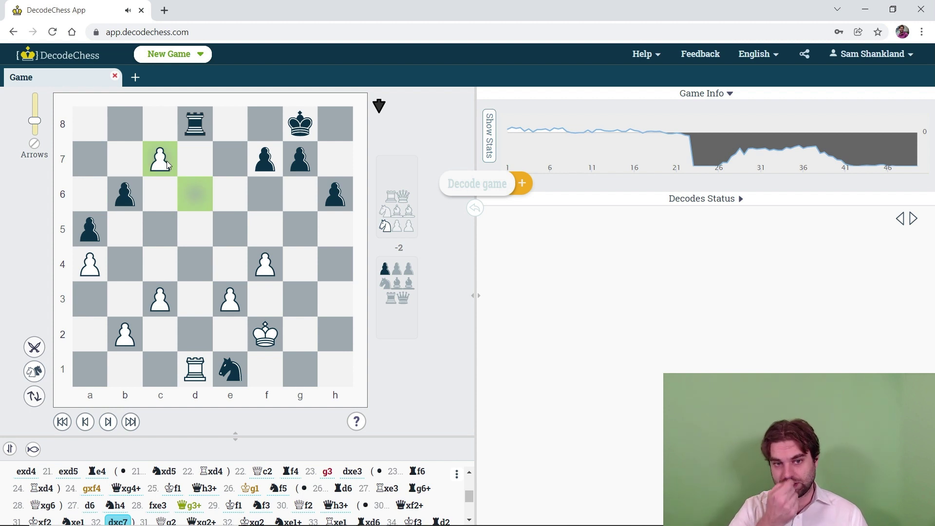
pyautogui.click(337, 506)
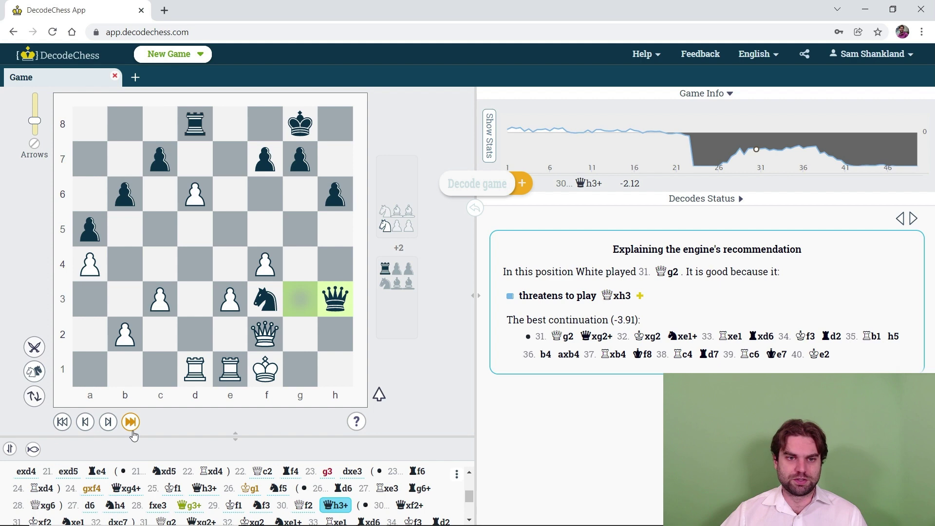
pyautogui.click(108, 421)
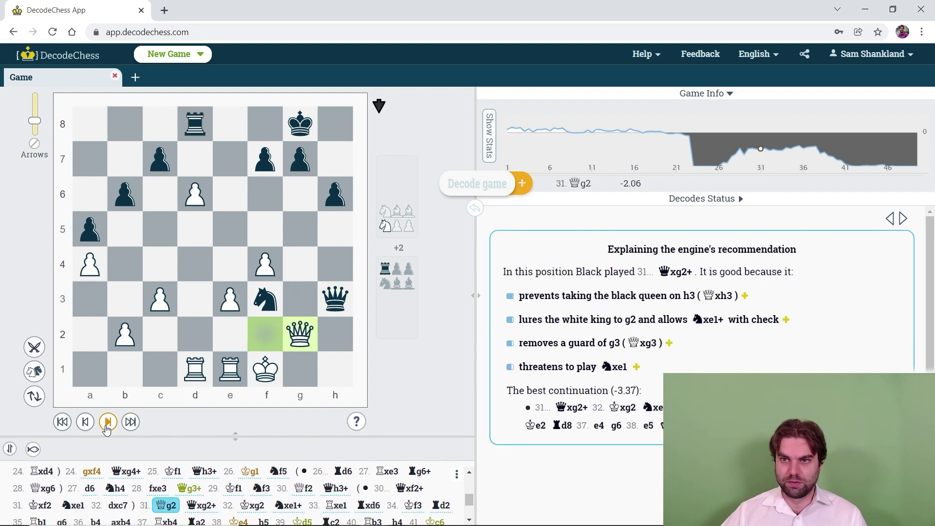
# Advance through 31...Qxg2+, 32.Kxg2, Ne1+, 33.Rxe1, 33...Rxd6, 34.Kf3, 34...Rd2 to 35.Rb1
pyautogui.click(108, 421)
pyautogui.click(107, 422)
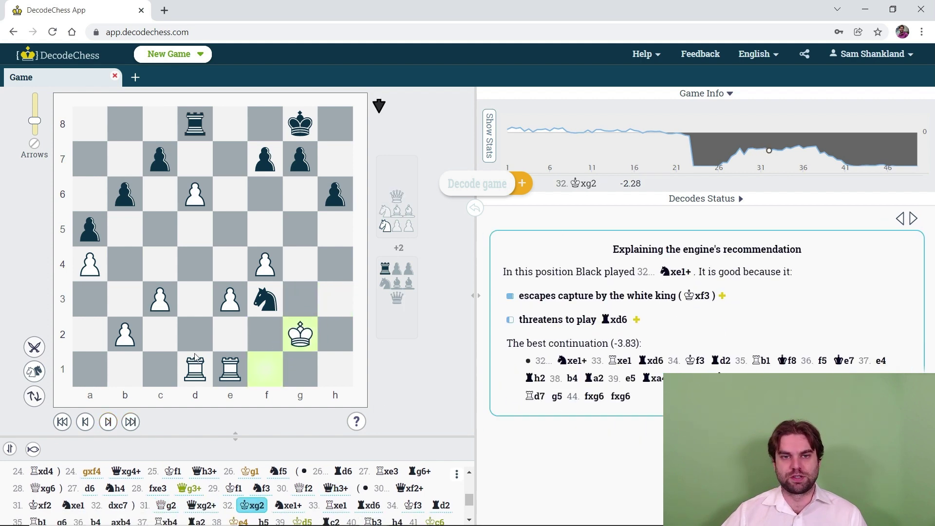
pyautogui.moveTo(264, 302); pyautogui.dragTo(241, 375)
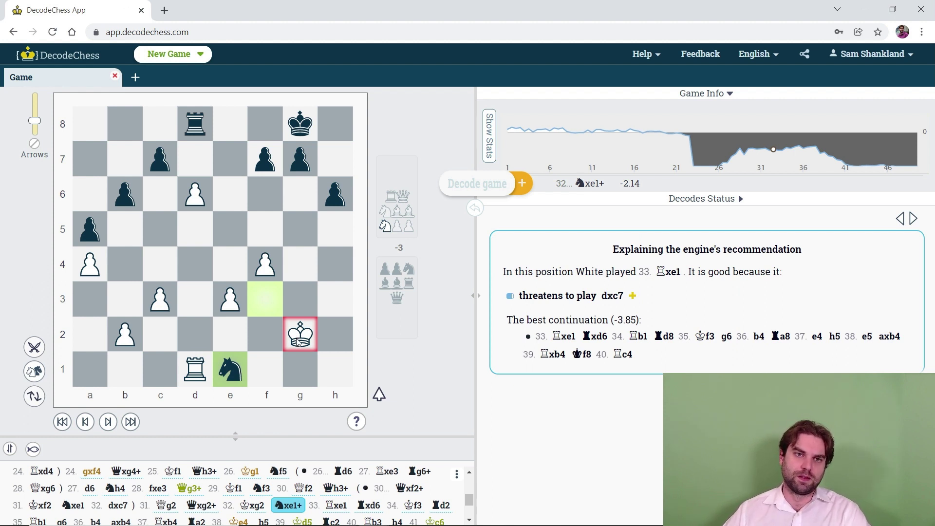
pyautogui.click(110, 422)
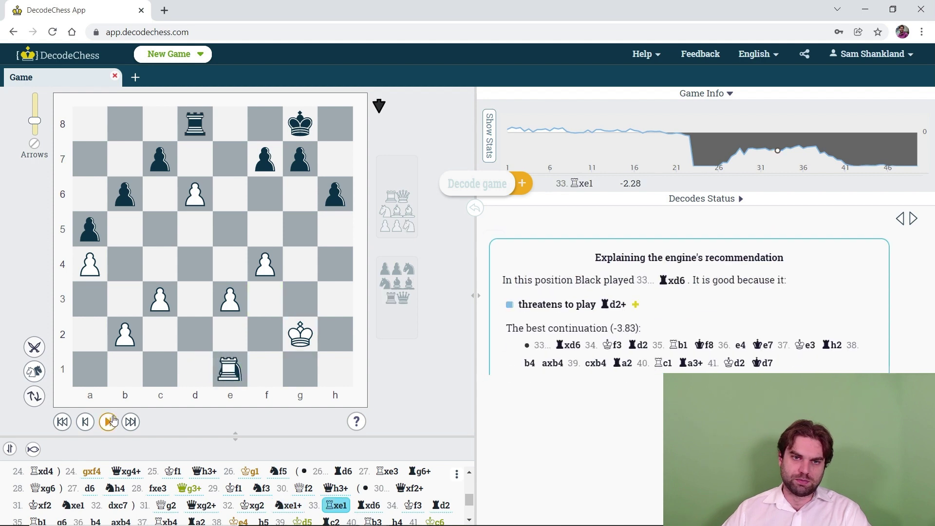
pyautogui.click(109, 422)
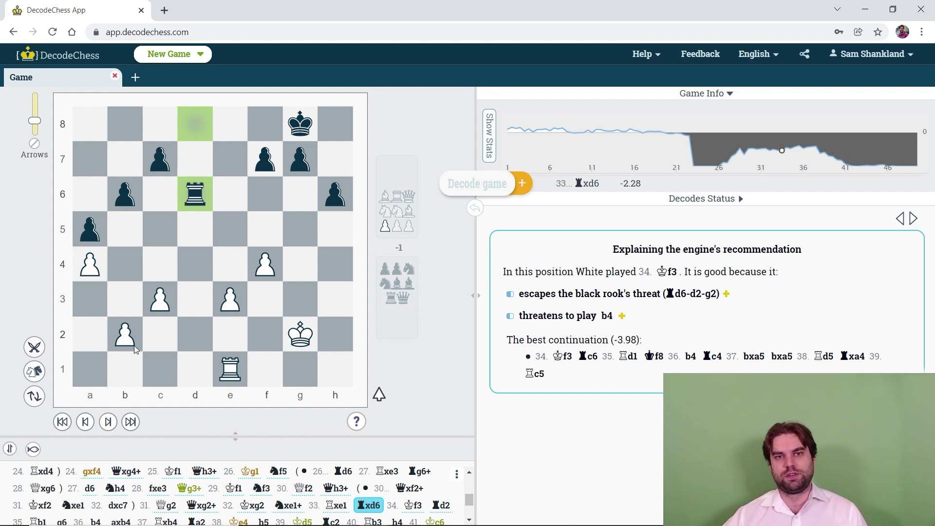
pyautogui.click(108, 422)
pyautogui.click(112, 425)
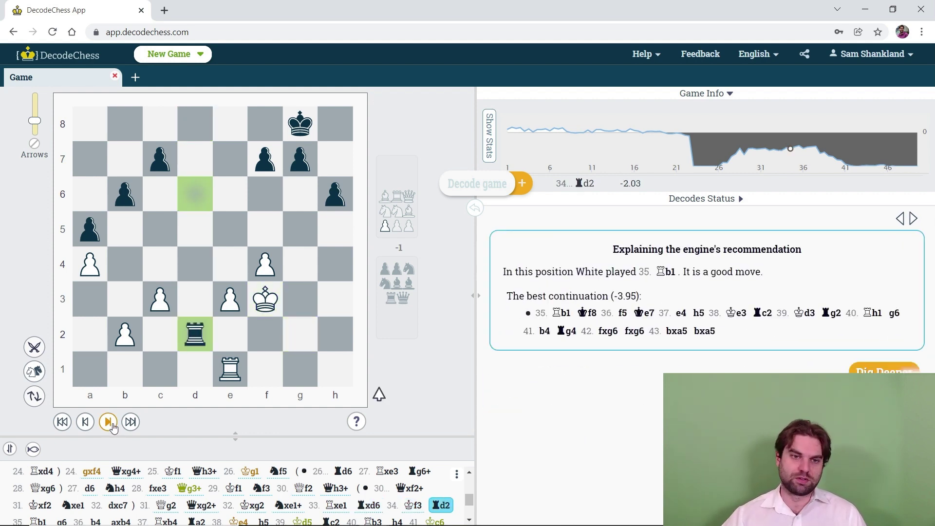
pyautogui.click(108, 422)
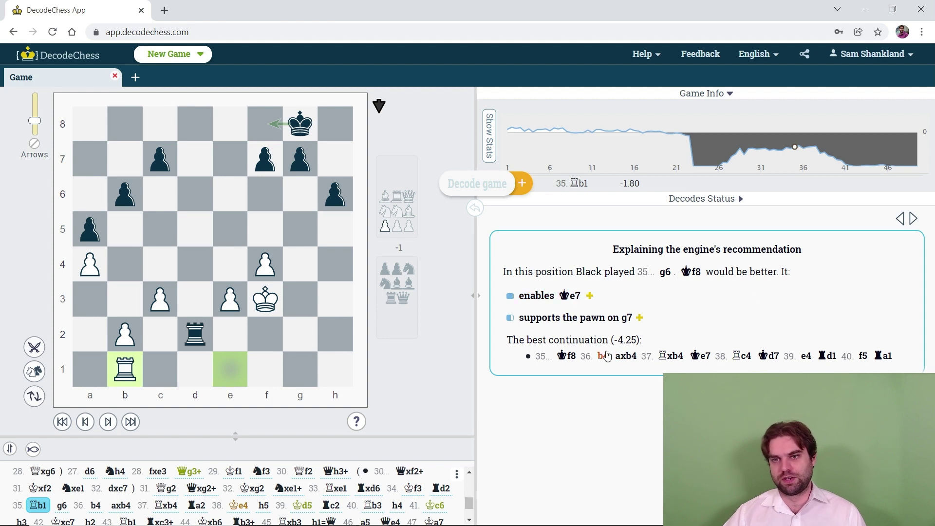
# Advance through 35...g6 and 36.b4 to 36...axb4, expanding the reason about preventing bxa5
pyautogui.click(107, 422)
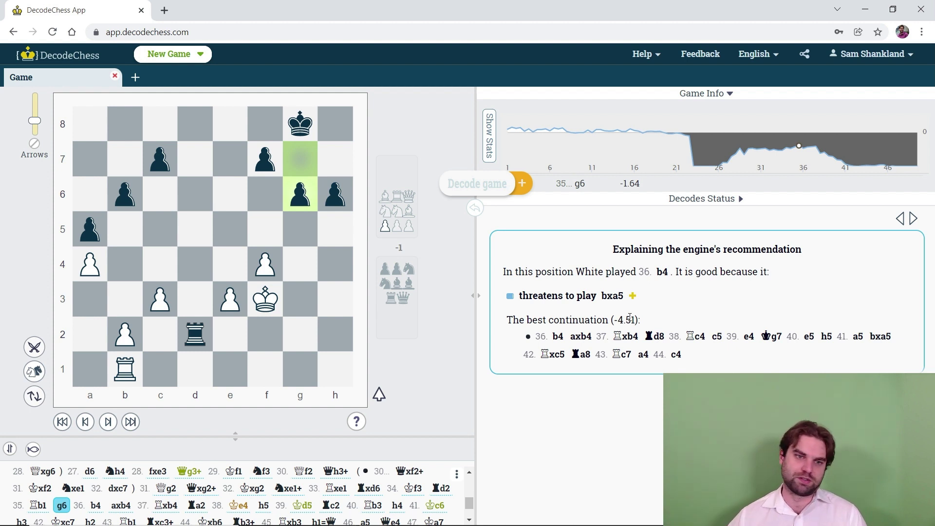
pyautogui.click(107, 422)
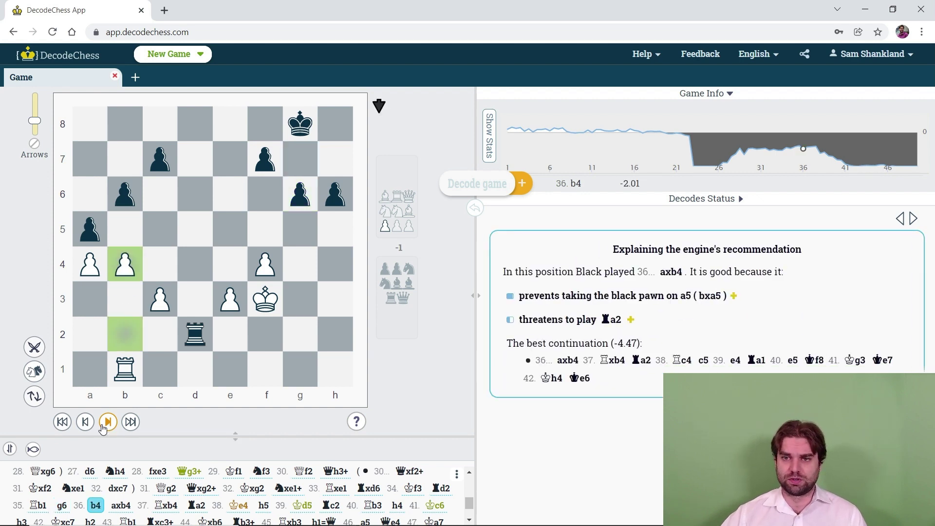
pyautogui.click(733, 297)
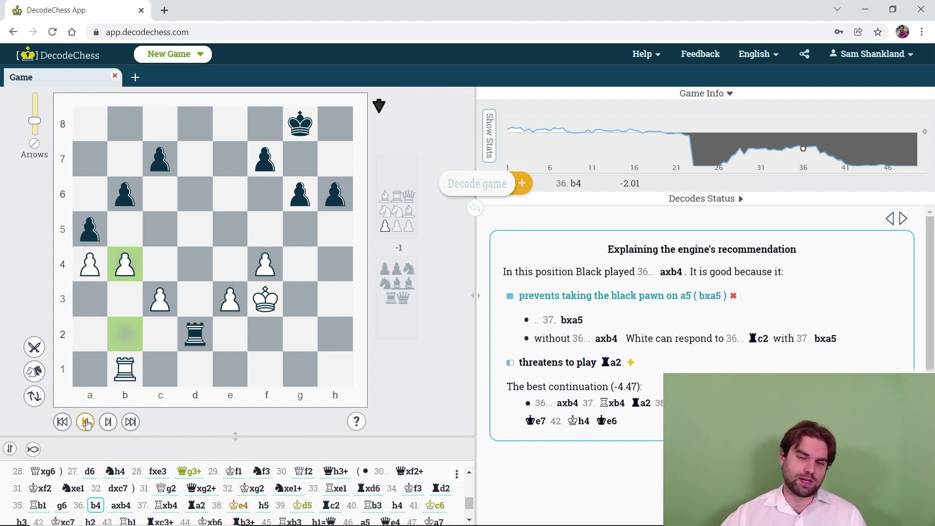
pyautogui.click(109, 422)
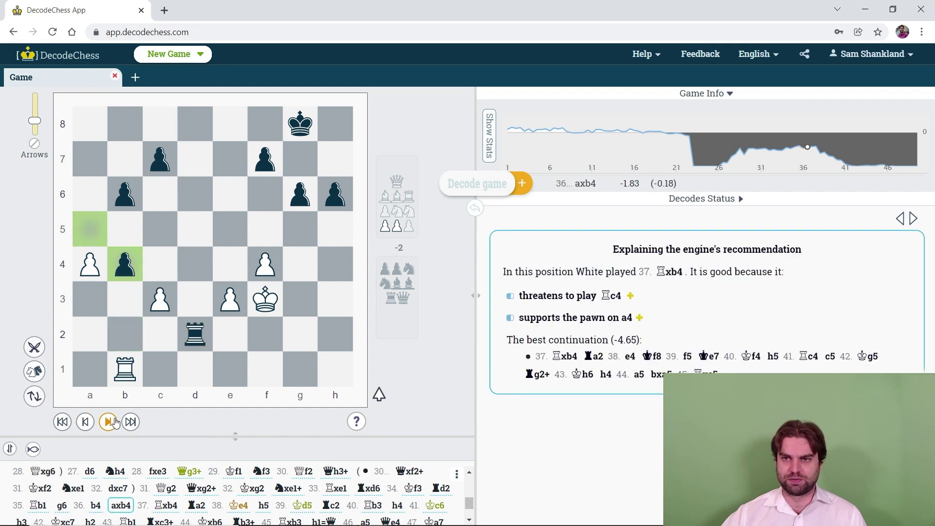
# At 37.Rxb4, expand the 'prevents a5' reason and preview its sample line Ra2, Rc4, c5
pyautogui.click(109, 422)
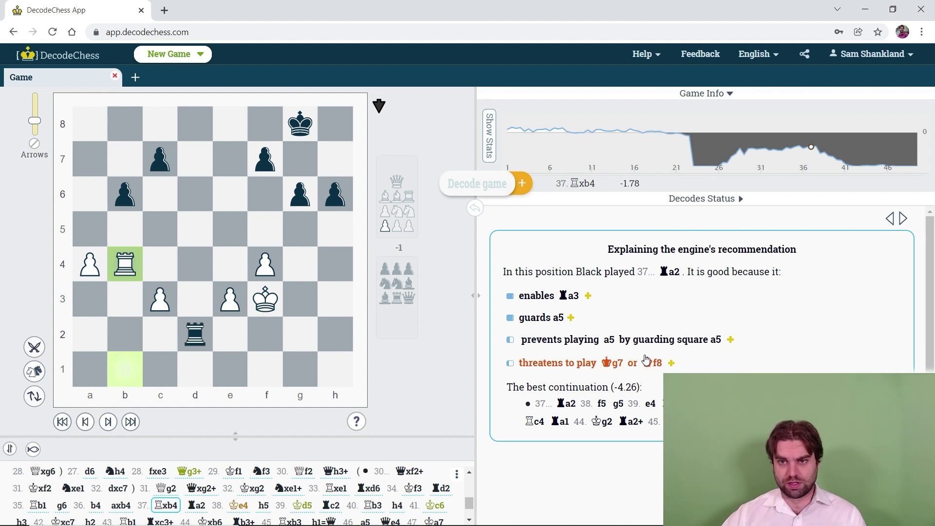
pyautogui.click(731, 340)
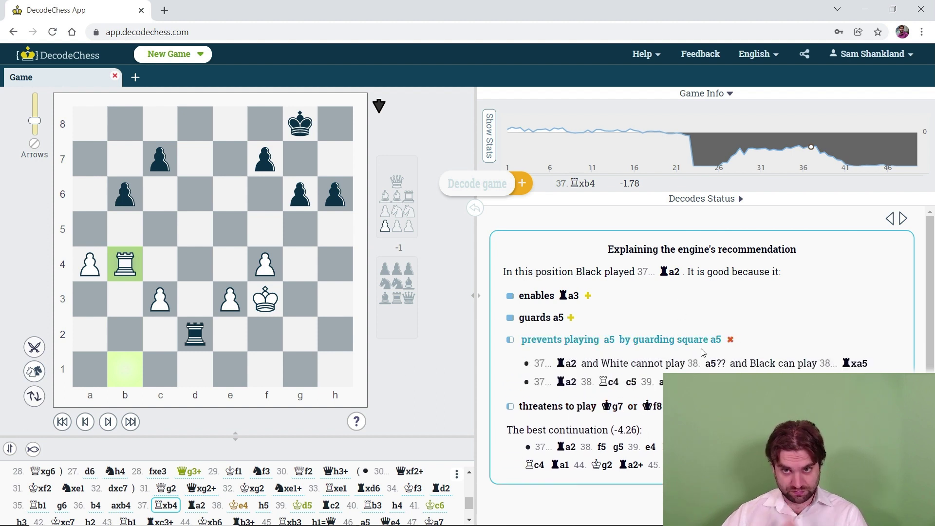
pyautogui.click(559, 365)
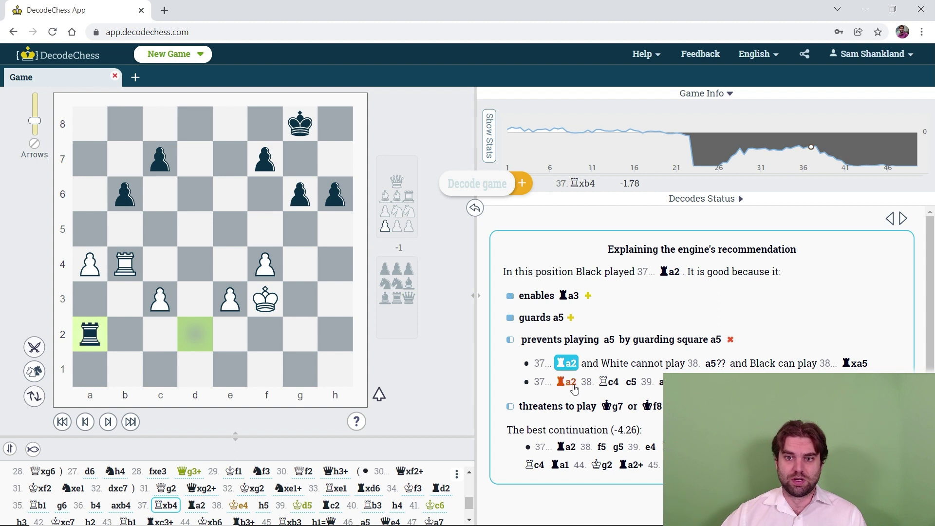
pyautogui.click(609, 382)
pyautogui.click(630, 382)
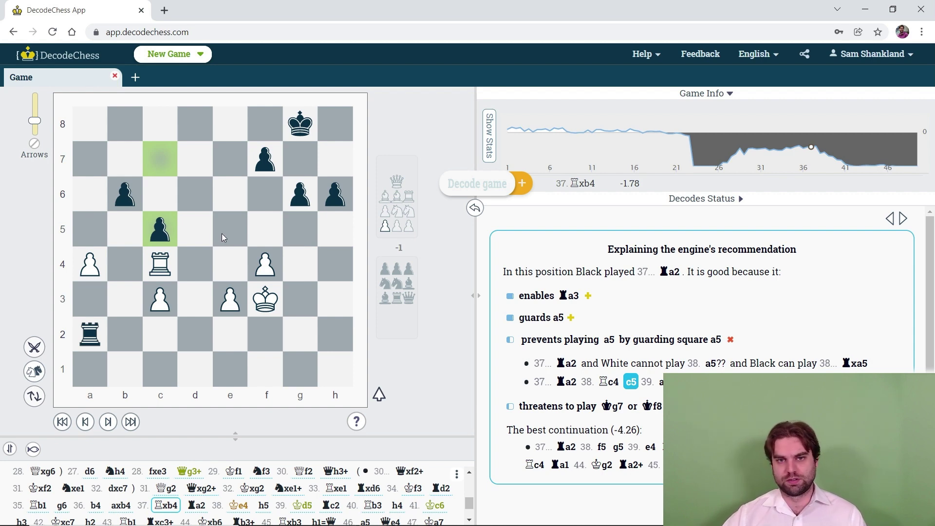
pyautogui.click(84, 423)
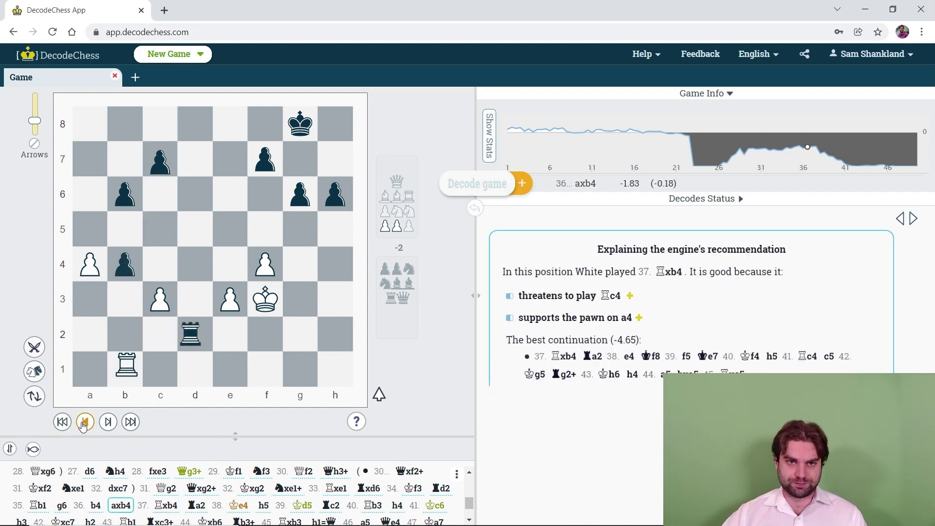
# Step back, then replay 36...axb4, 37.Rxb4, 37...Ra2 up to 38.Ke4 and start autoplay
pyautogui.click(84, 423)
pyautogui.click(108, 422)
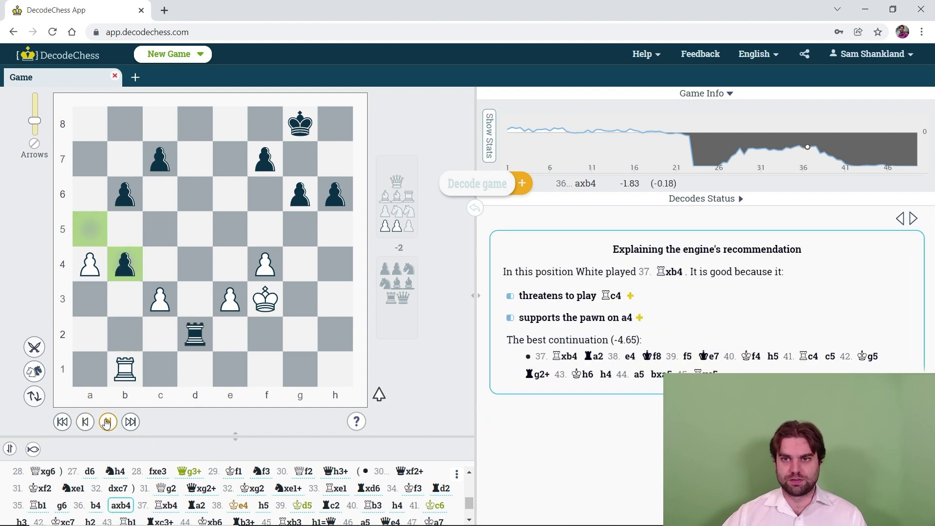
pyautogui.click(108, 422)
pyautogui.click(108, 421)
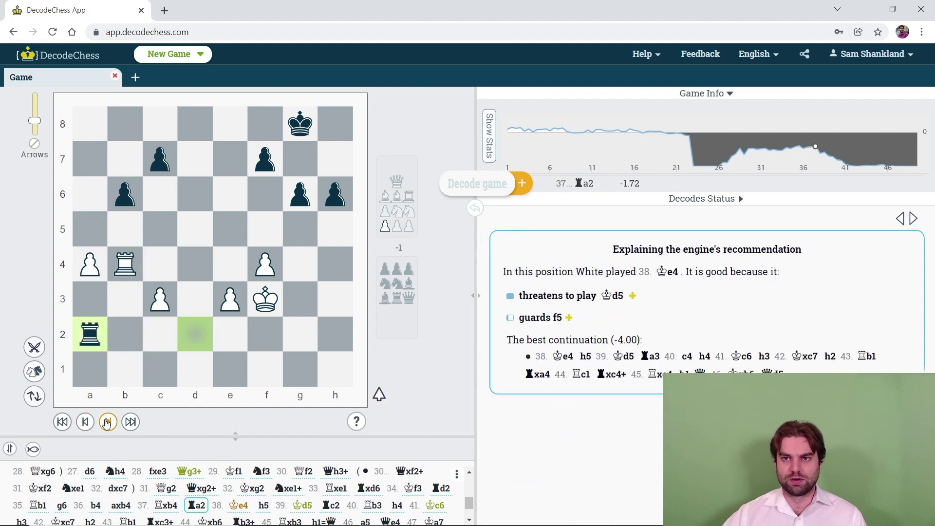
pyautogui.click(107, 422)
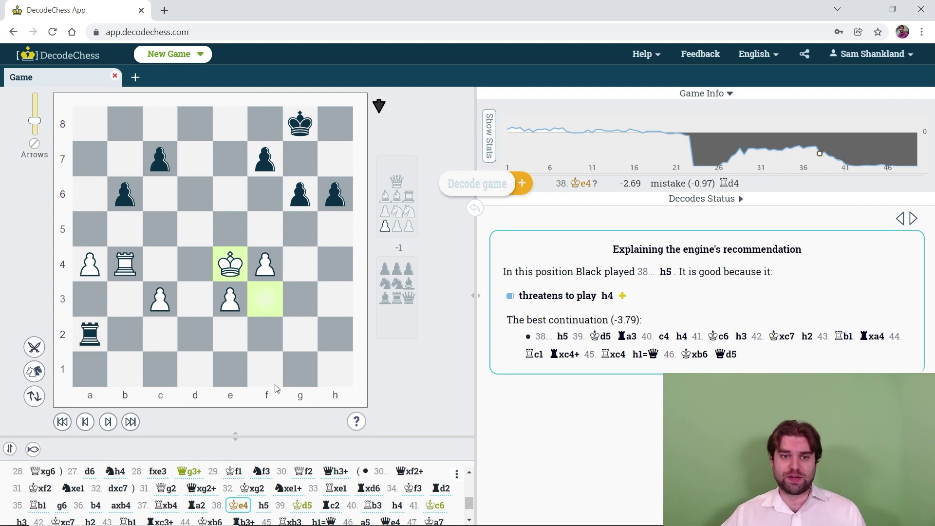
pyautogui.click(108, 422)
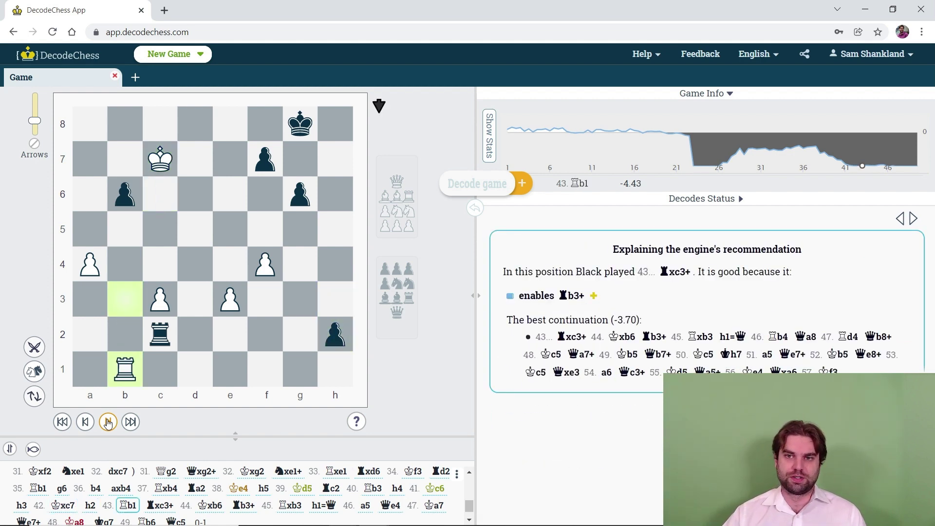
# Pause at 43.Rb1 and try the side line 43...f6 44.Kxb6 g5
pyautogui.click(108, 422)
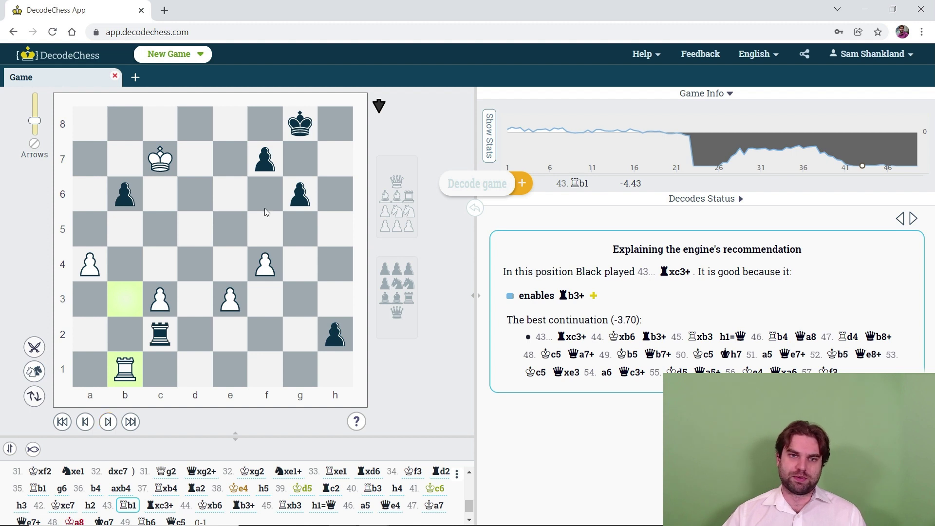
pyautogui.moveTo(275, 163); pyautogui.dragTo(266, 194)
pyautogui.moveTo(160, 159); pyautogui.dragTo(125, 194)
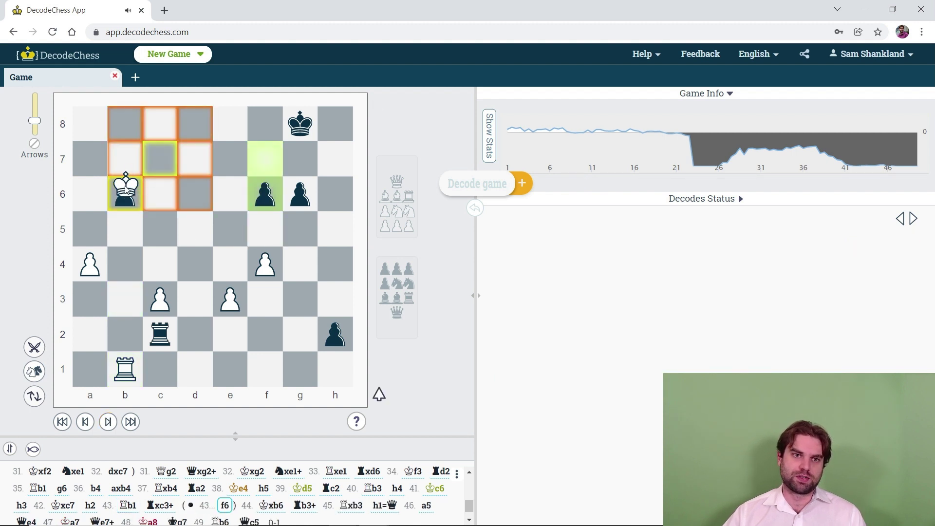
pyautogui.moveTo(302, 198); pyautogui.dragTo(300, 242)
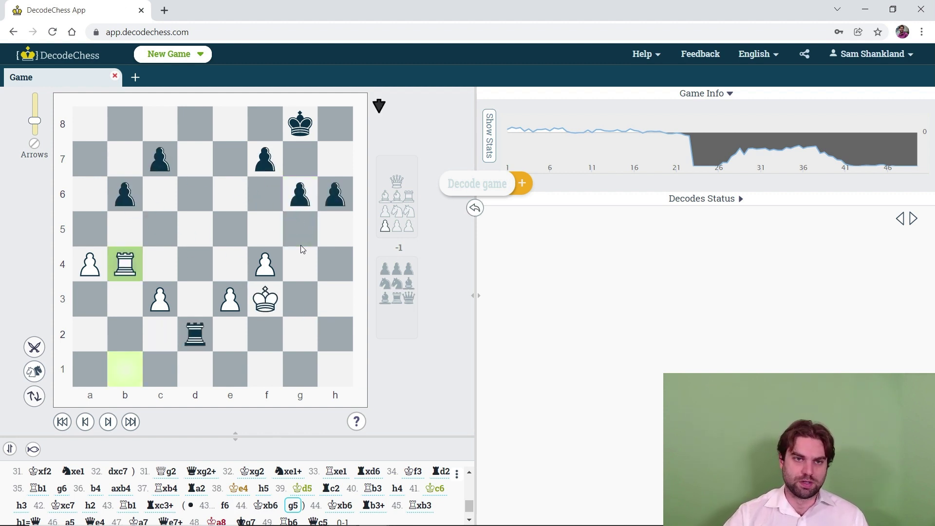
# Return to the main line's 43...Rxc3+ explanation and continue to 47.Ka7
pyautogui.click(161, 505)
pyautogui.click(85, 422)
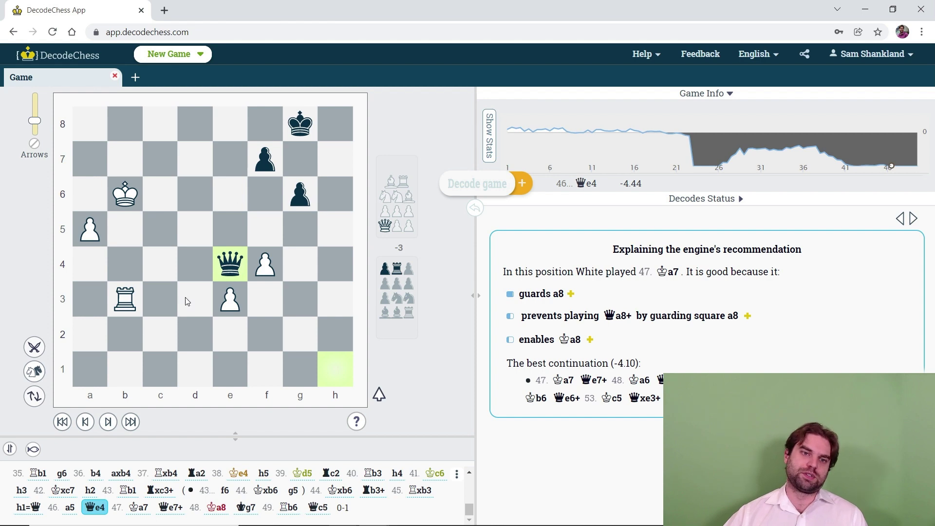
pyautogui.click(108, 422)
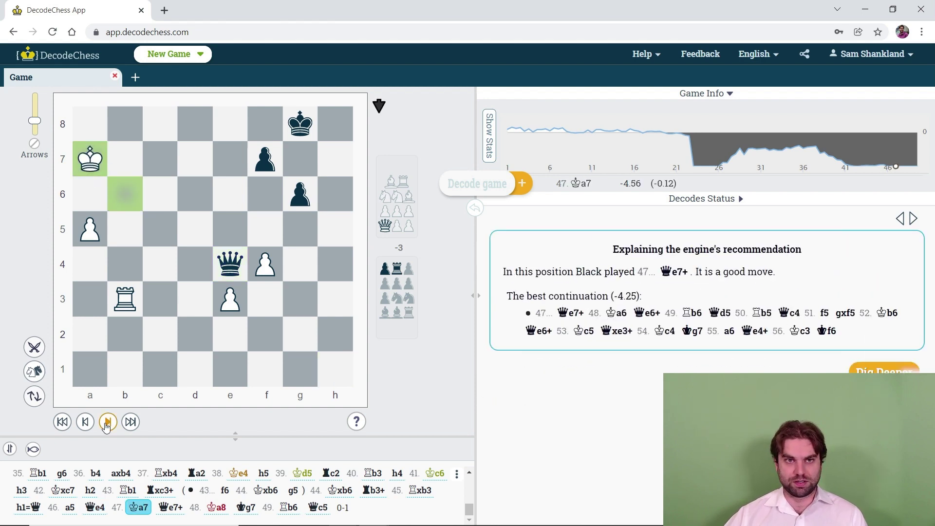
# Advance through 47...Qe7+ to 48.Ka8 and record the sideline 48...Qd8+ 49.Rb8
pyautogui.click(108, 423)
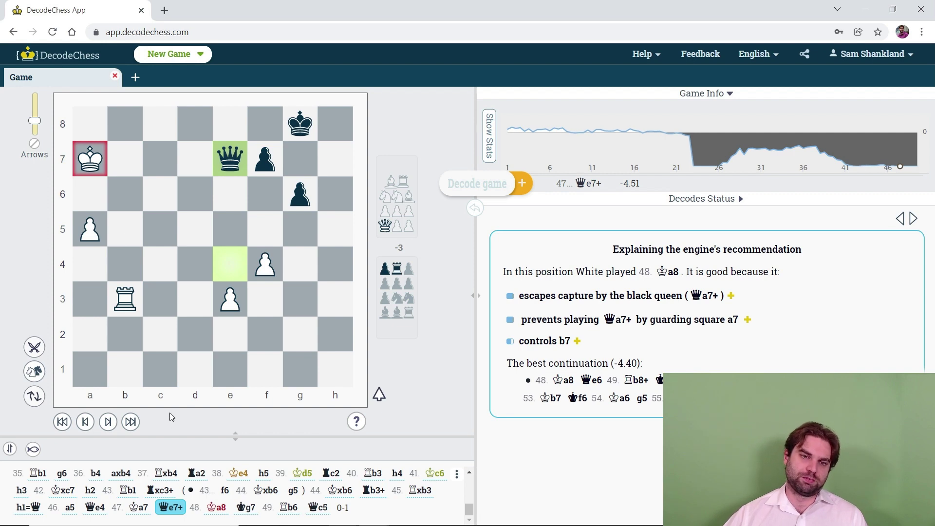
pyautogui.click(108, 422)
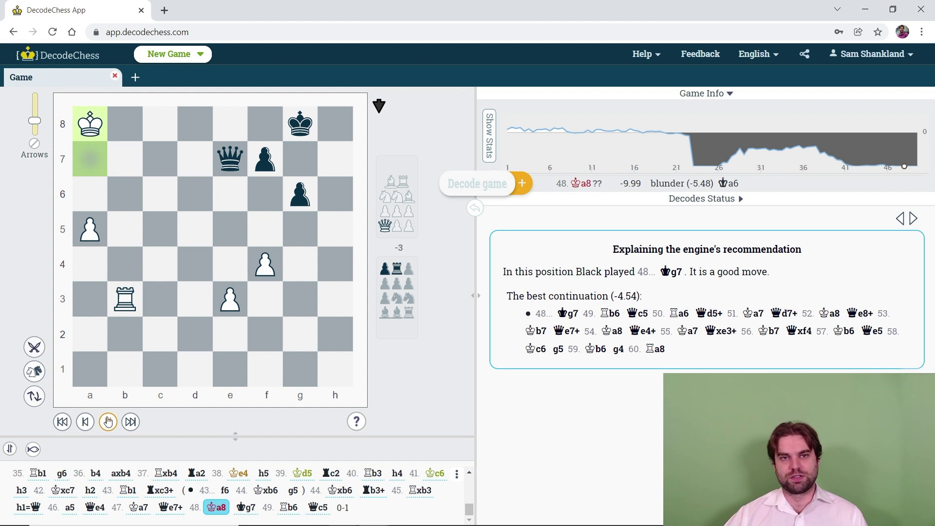
pyautogui.moveTo(239, 172); pyautogui.dragTo(204, 129)
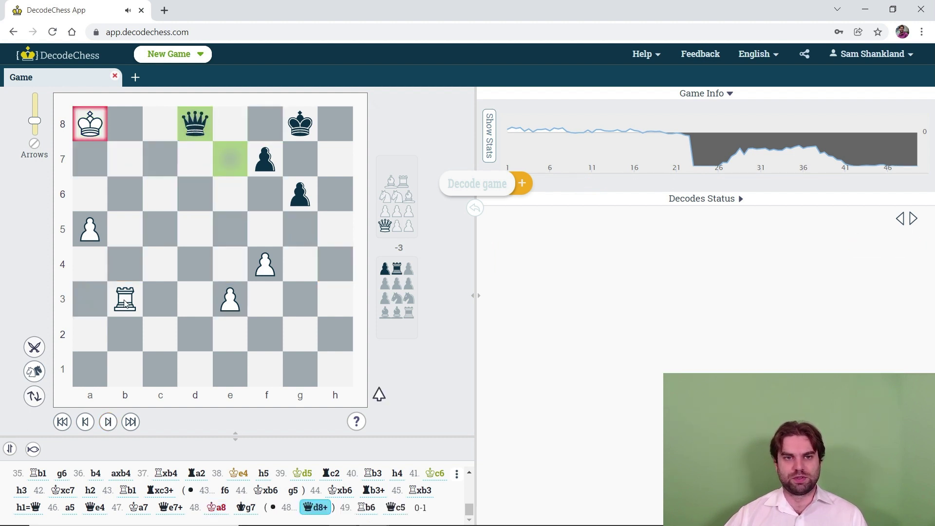
pyautogui.moveTo(124, 303); pyautogui.dragTo(136, 124)
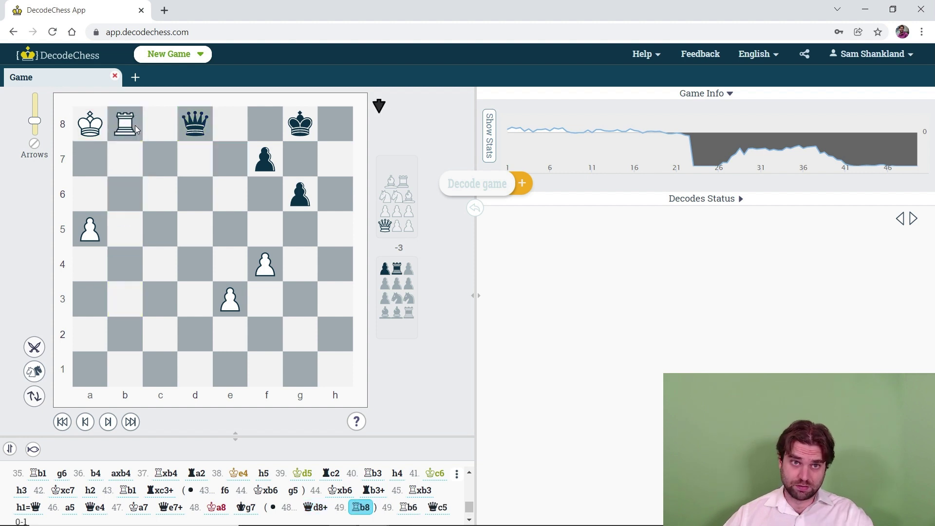
# Step back and jump to 48...Kg7 to see 49.Rb6 explained as good
pyautogui.click(85, 422)
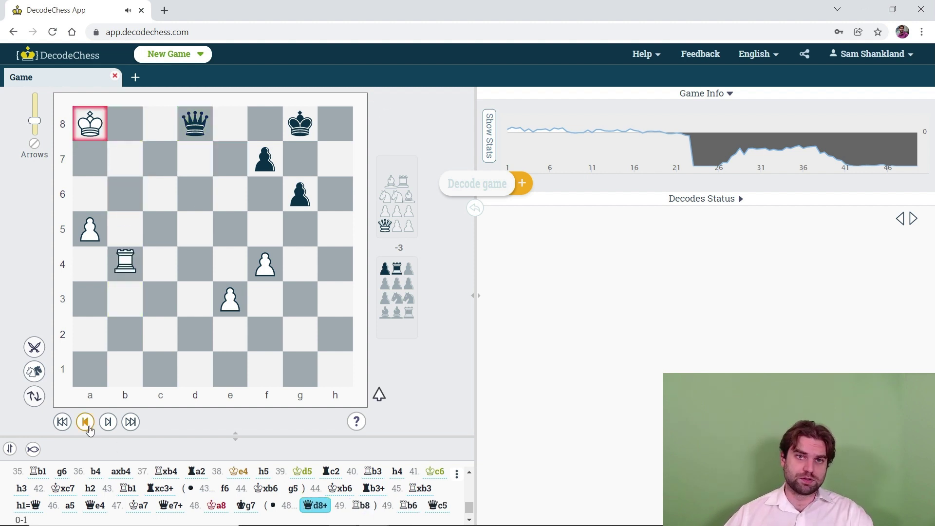
pyautogui.click(85, 422)
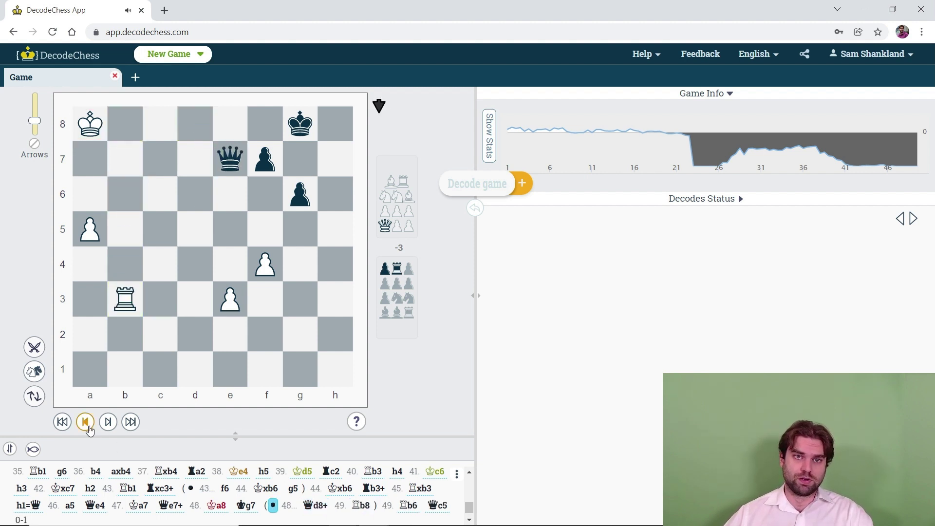
pyautogui.click(245, 505)
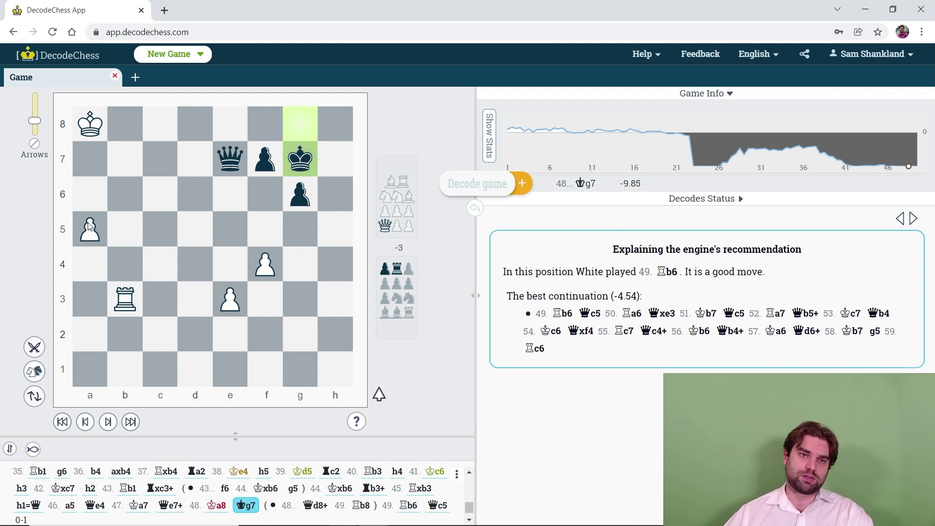
# Record the side line 49.a6 Qe6 50.Ra3 Qe8+ 51.Kb7 Qe7+
pyautogui.moveTo(96, 223); pyautogui.dragTo(90, 195)
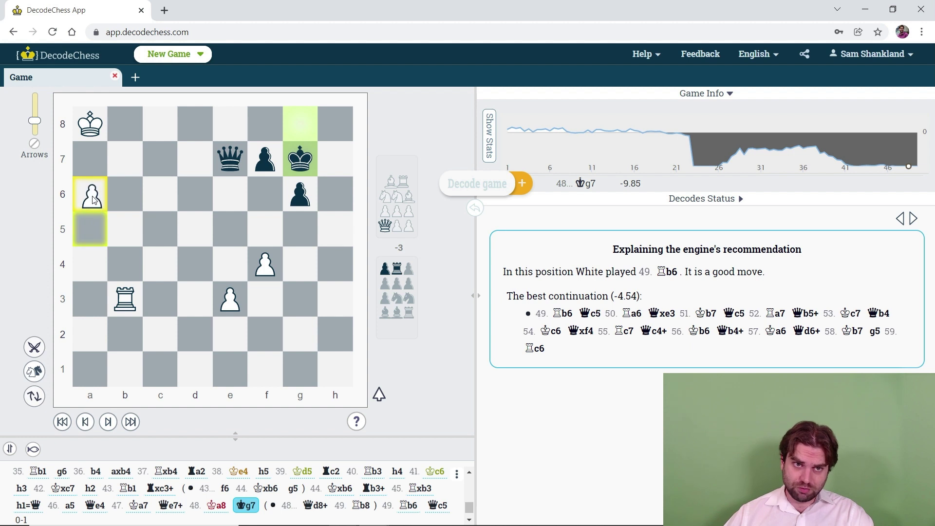
pyautogui.moveTo(236, 158); pyautogui.dragTo(234, 194)
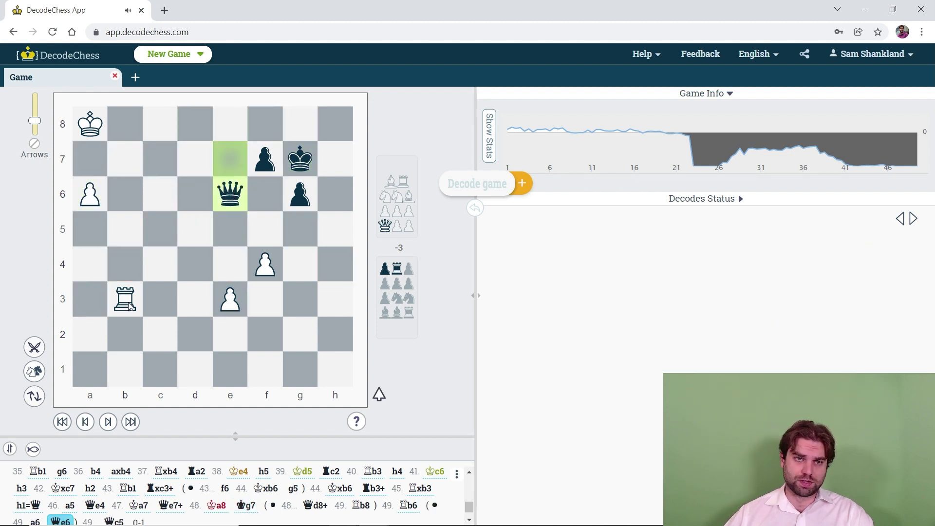
pyautogui.moveTo(125, 302); pyautogui.dragTo(85, 309)
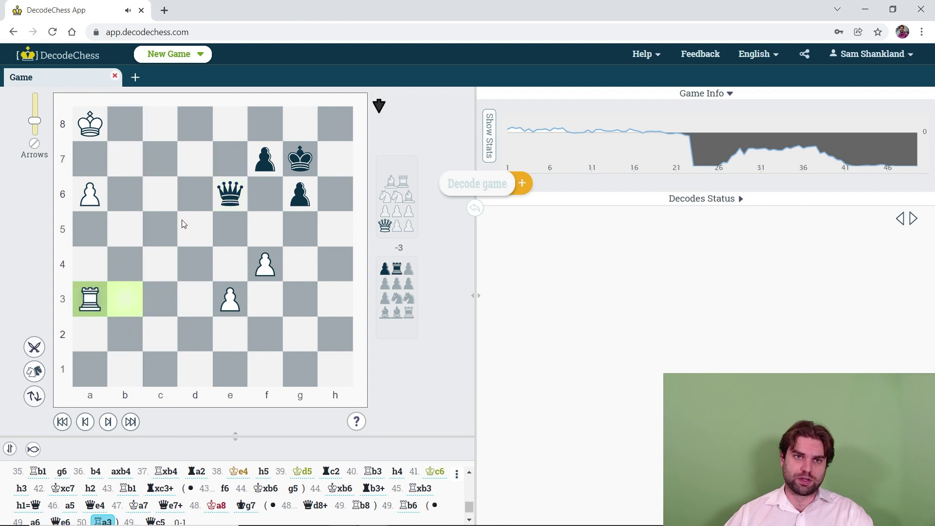
pyautogui.moveTo(229, 194); pyautogui.dragTo(230, 124)
pyautogui.moveTo(107, 130); pyautogui.dragTo(125, 159)
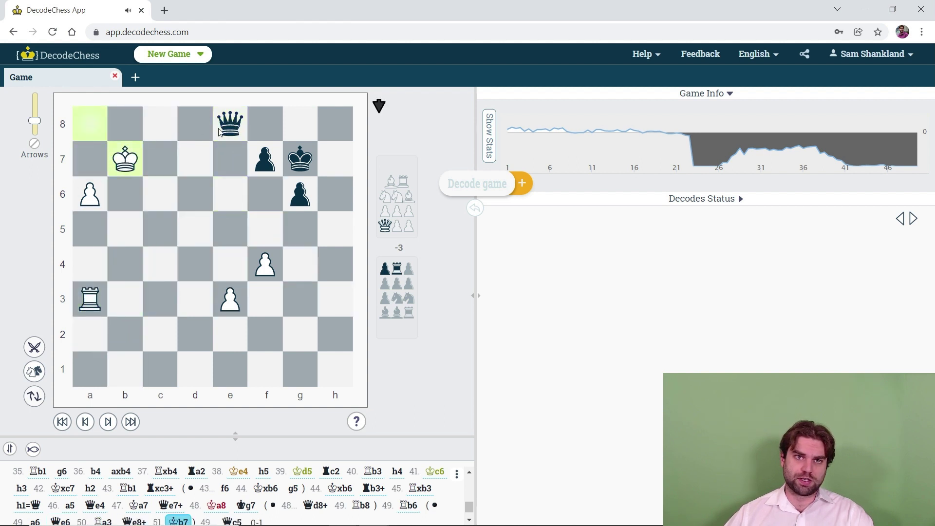
pyautogui.moveTo(221, 132); pyautogui.dragTo(228, 167)
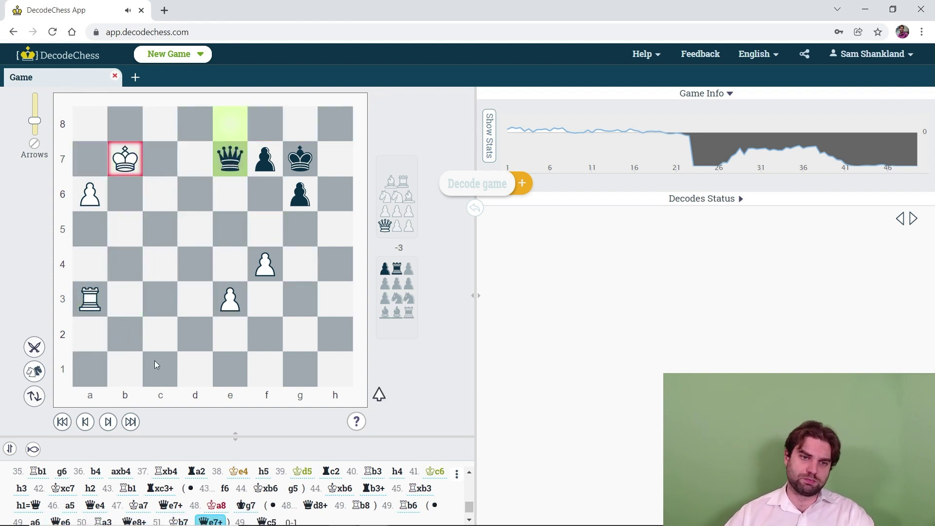
# Step back, jump to 49.Rb6 and play 49...Qc5 to see 50.Ra6 recommended
pyautogui.click(86, 421)
pyautogui.click(86, 422)
pyautogui.click(86, 422)
pyautogui.click(86, 422)
pyautogui.click(86, 422)
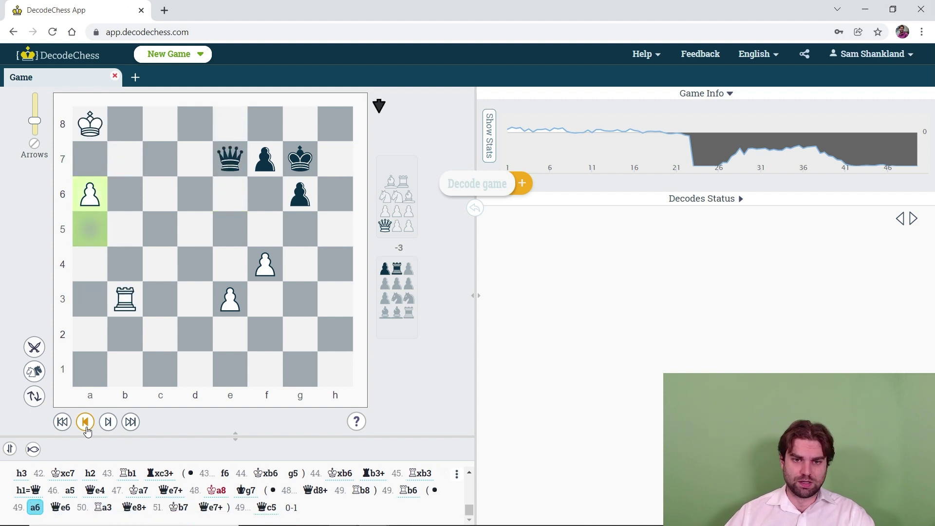
pyautogui.click(85, 427)
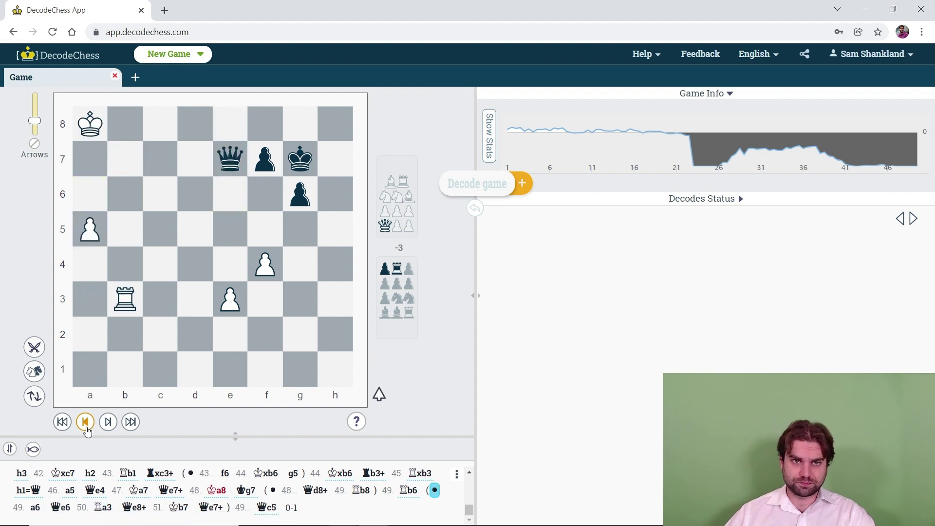
pyautogui.click(398, 490)
pyautogui.moveTo(230, 159); pyautogui.dragTo(161, 243)
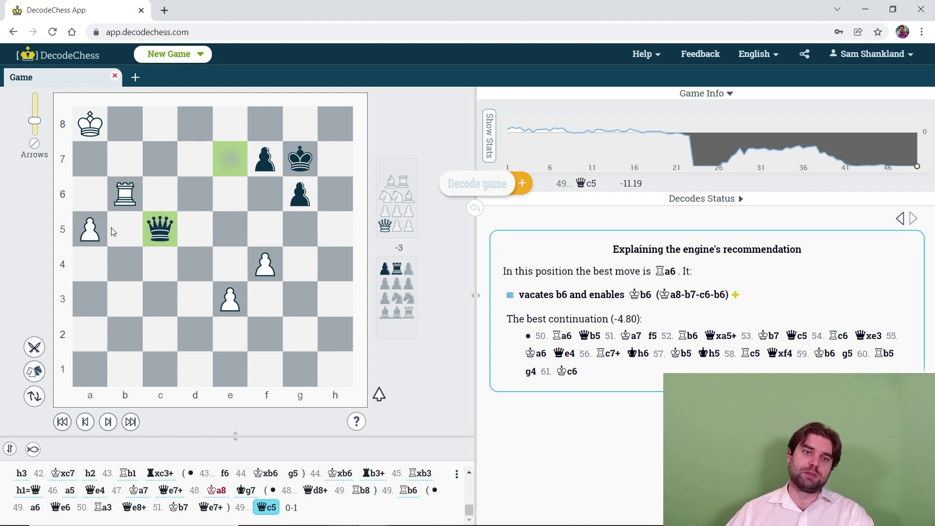
# Play 50.Ra6 Qd5+, then take back the queen check
pyautogui.moveTo(130, 197); pyautogui.dragTo(90, 195)
pyautogui.moveTo(162, 232); pyautogui.dragTo(198, 234)
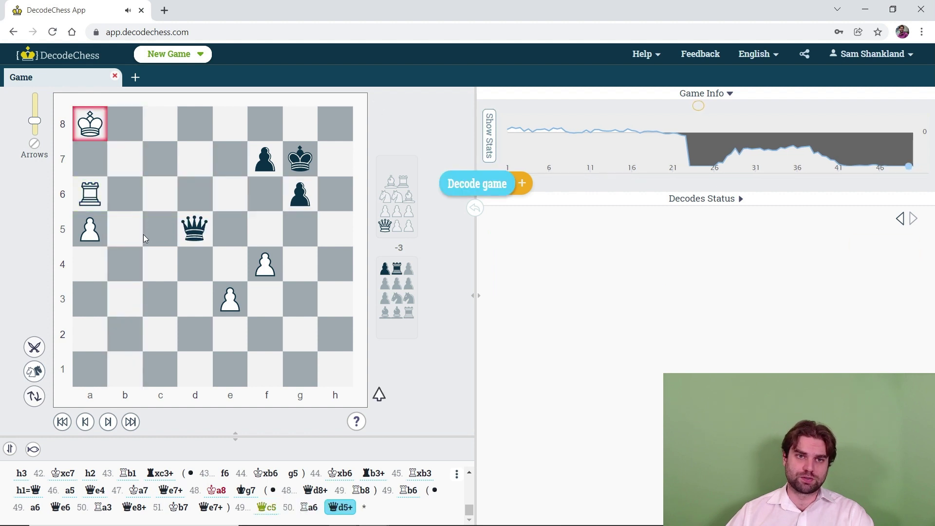
pyautogui.press('Left')
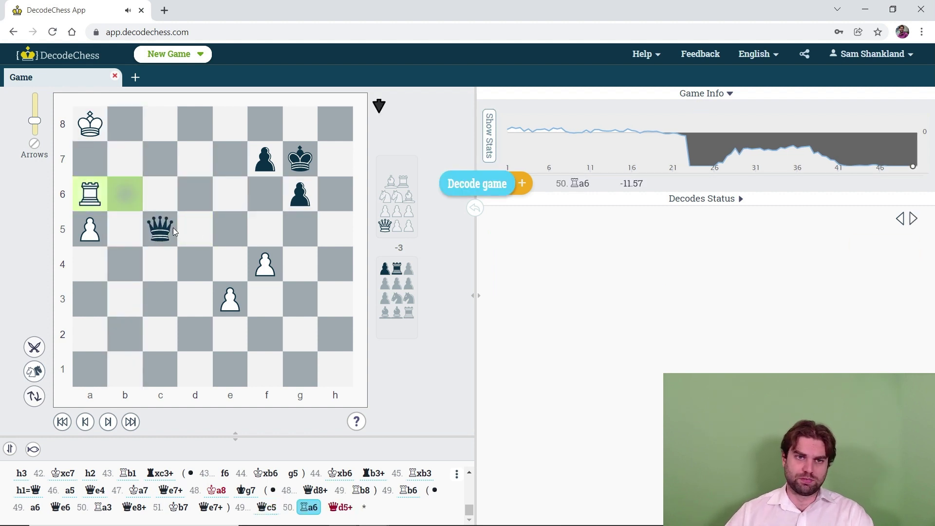
# Record the side line 50...Qb5 51.Ra7 Kf6 52.e4 Ke6 53.e5 Kd5
pyautogui.moveTo(173, 227); pyautogui.dragTo(125, 235)
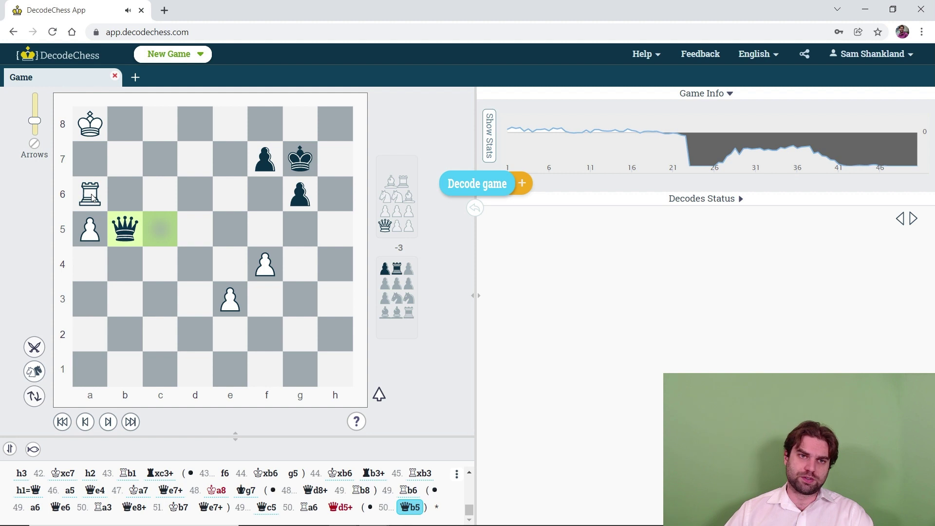
pyautogui.moveTo(91, 195); pyautogui.dragTo(90, 165)
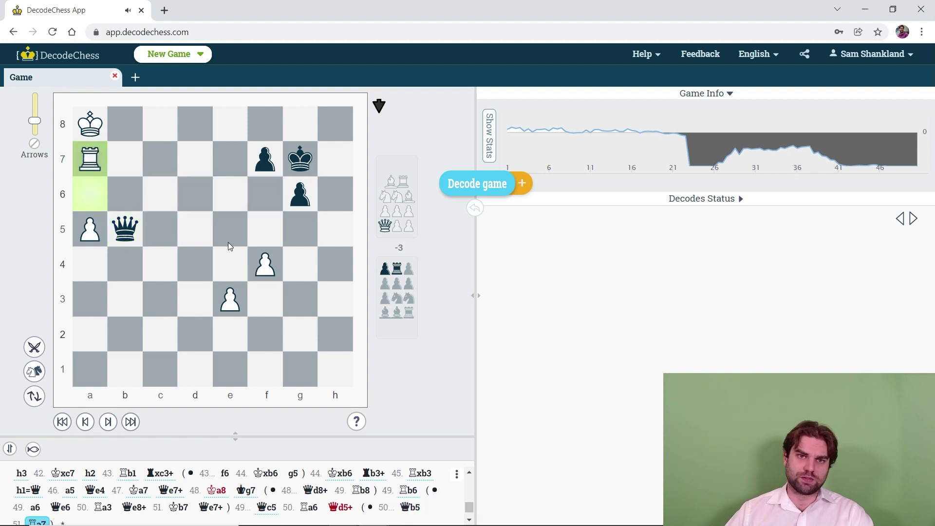
pyautogui.moveTo(312, 168); pyautogui.dragTo(266, 195)
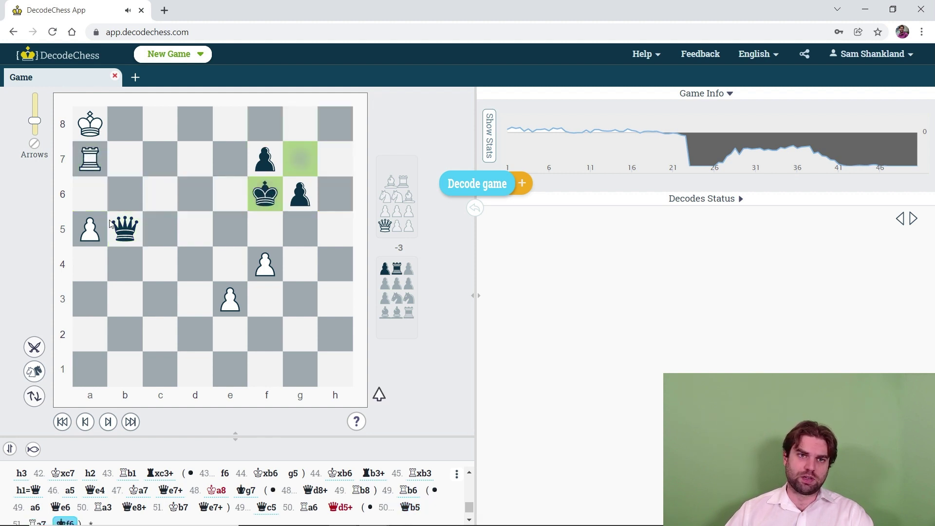
pyautogui.moveTo(94, 128)
pyautogui.mouseDown()
pyautogui.moveTo(128, 154)
pyautogui.moveTo(93, 124)
pyautogui.mouseUp()
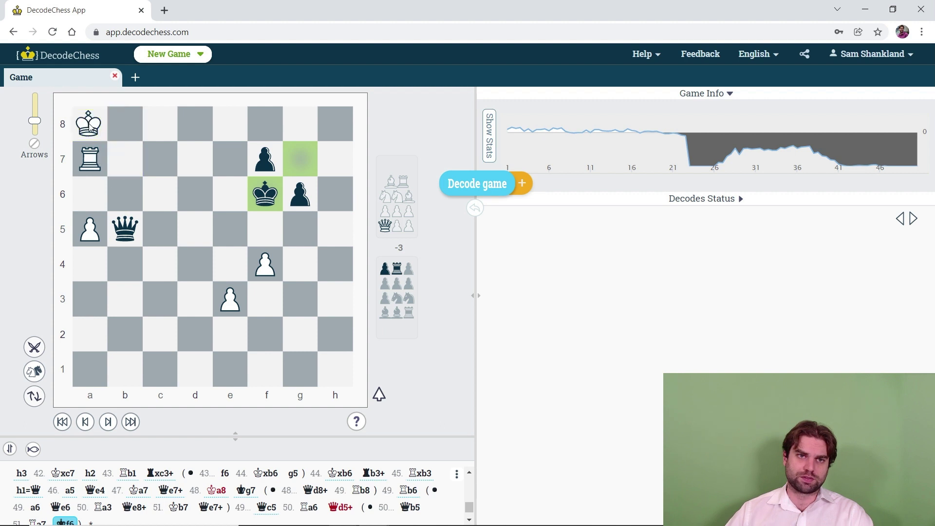
pyautogui.moveTo(93, 172)
pyautogui.mouseDown()
pyautogui.moveTo(98, 178)
pyautogui.moveTo(127, 158)
pyautogui.moveTo(94, 158)
pyautogui.moveTo(137, 94)
pyautogui.moveTo(91, 163)
pyautogui.mouseUp()
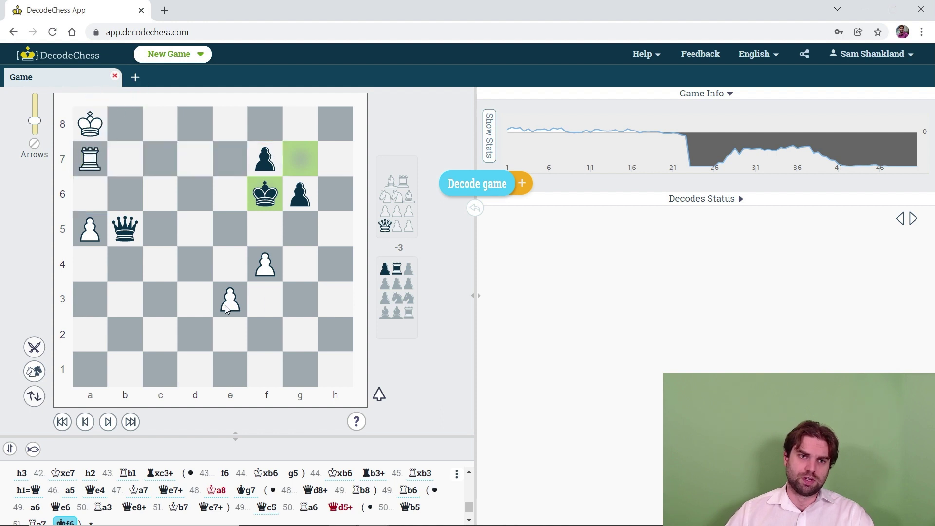
pyautogui.moveTo(230, 299); pyautogui.dragTo(230, 264)
pyautogui.moveTo(265, 194); pyautogui.dragTo(230, 194)
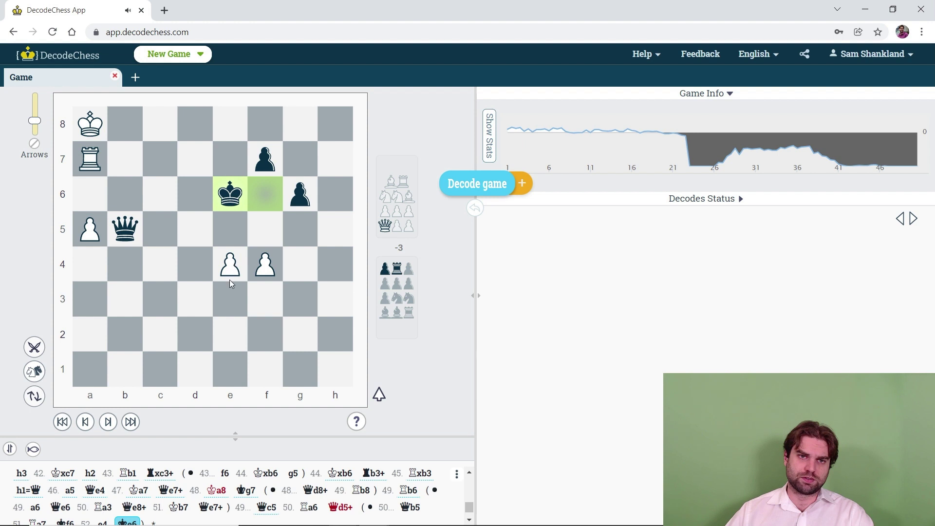
pyautogui.moveTo(229, 280); pyautogui.dragTo(230, 229)
pyautogui.moveTo(238, 196); pyautogui.dragTo(199, 231)
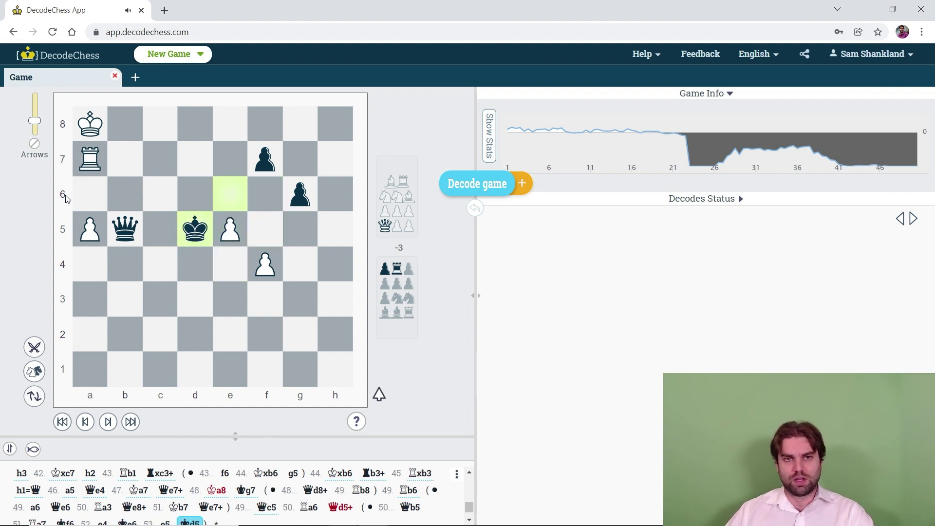
# Extend with 54.a6 Ke6, add a 54.Rxf7 Qe8+ alternative, returning to 53...Kd5
pyautogui.moveTo(81, 239); pyautogui.dragTo(90, 194)
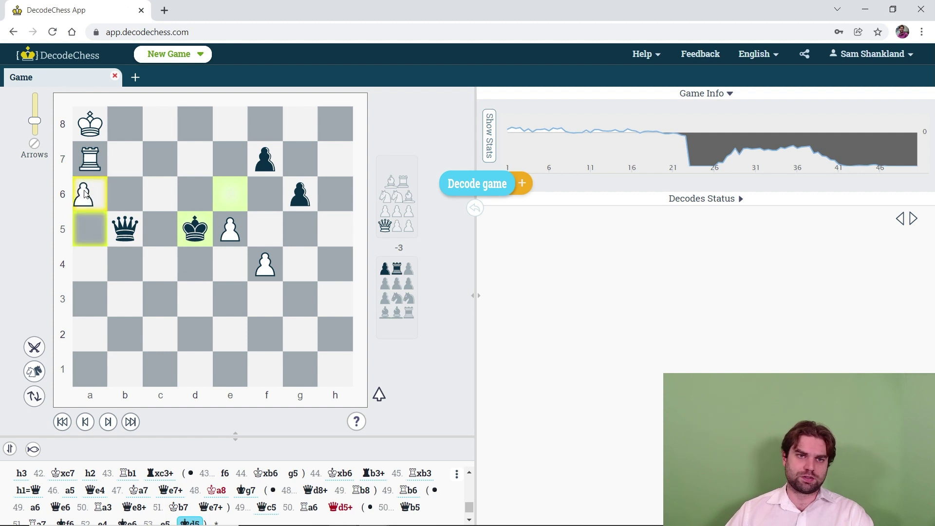
pyautogui.click(195, 229)
pyautogui.click(229, 209)
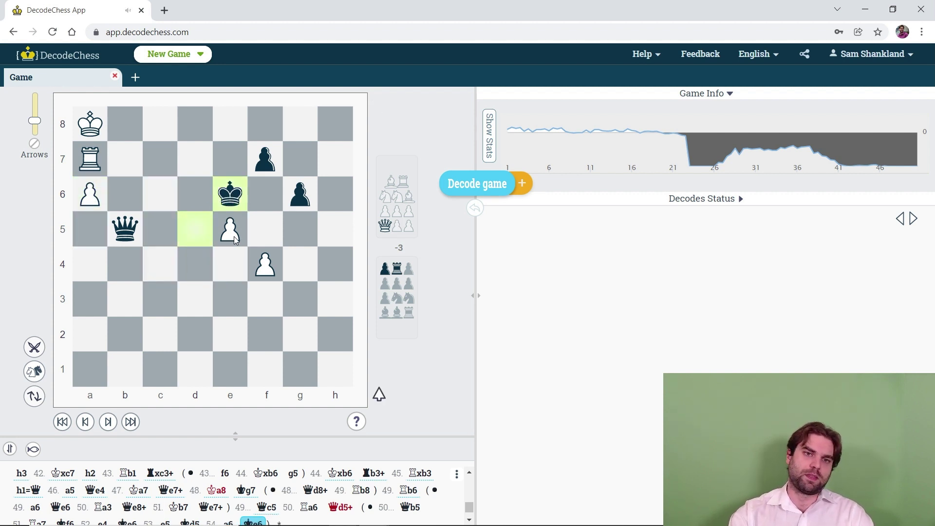
pyautogui.press('Left')
pyautogui.press('Left')
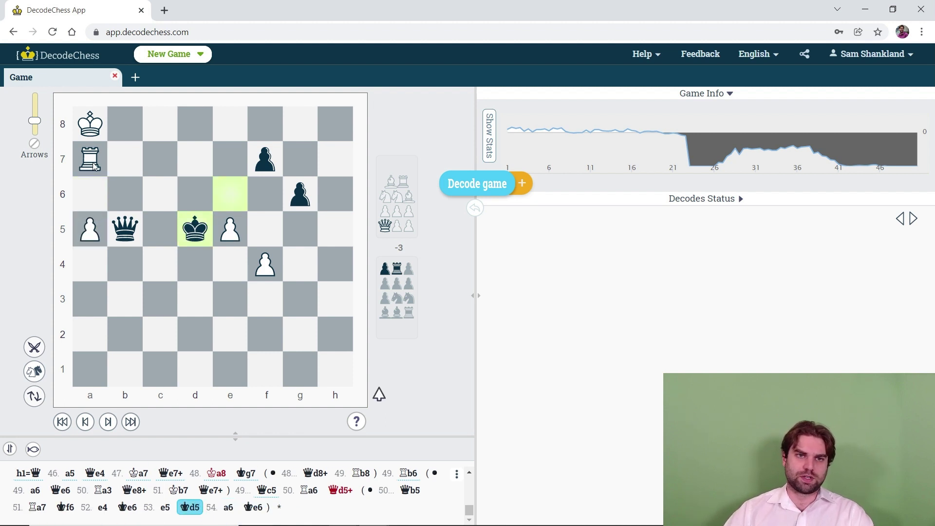
pyautogui.moveTo(94, 165); pyautogui.dragTo(266, 161)
pyautogui.moveTo(125, 229); pyautogui.dragTo(232, 125)
pyautogui.press('Left')
pyautogui.press('Left')
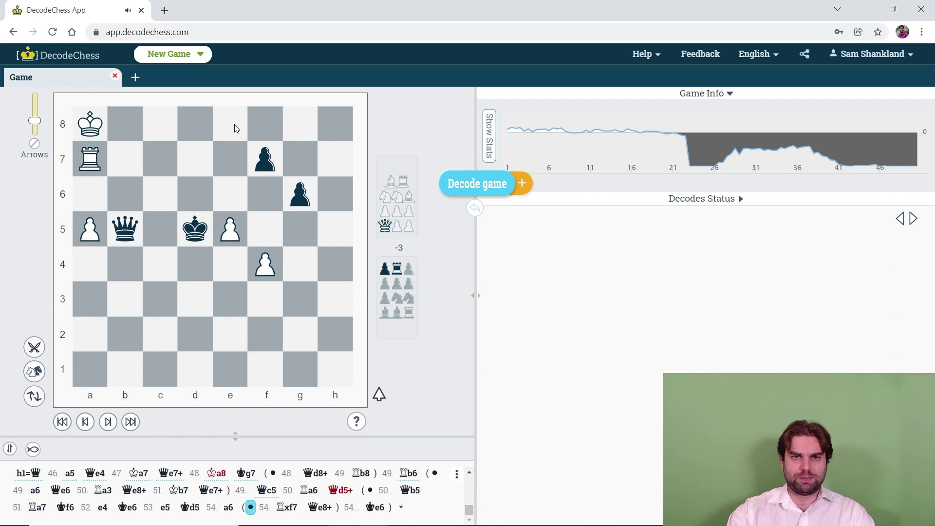